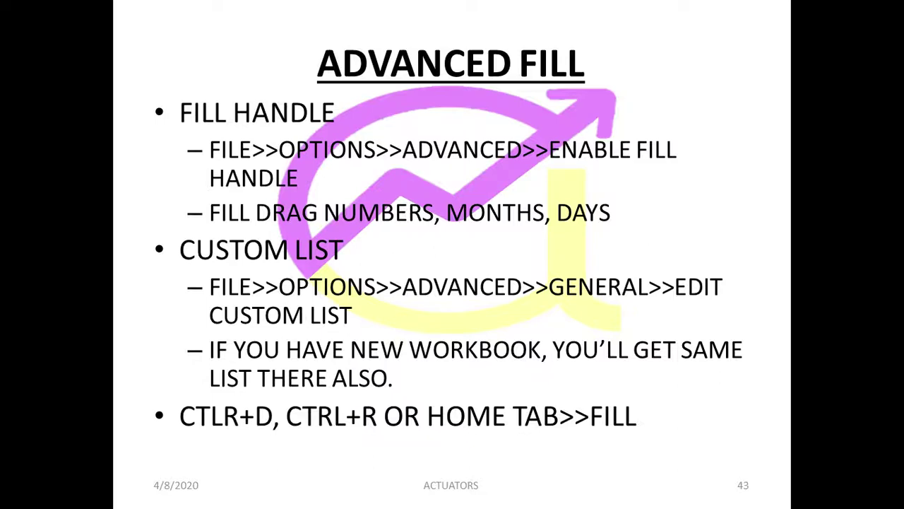
Step: Switch to the DATA ANALYTICS EXCEL workbook in Excel and try out the fill handle on empty cell D3
key("alt+Tab")
key("alt+Tab")
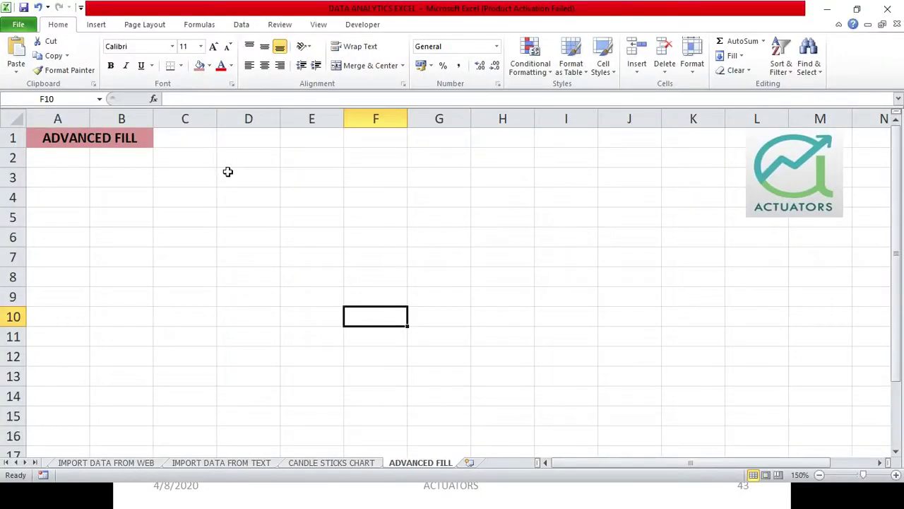
left_click(264, 177)
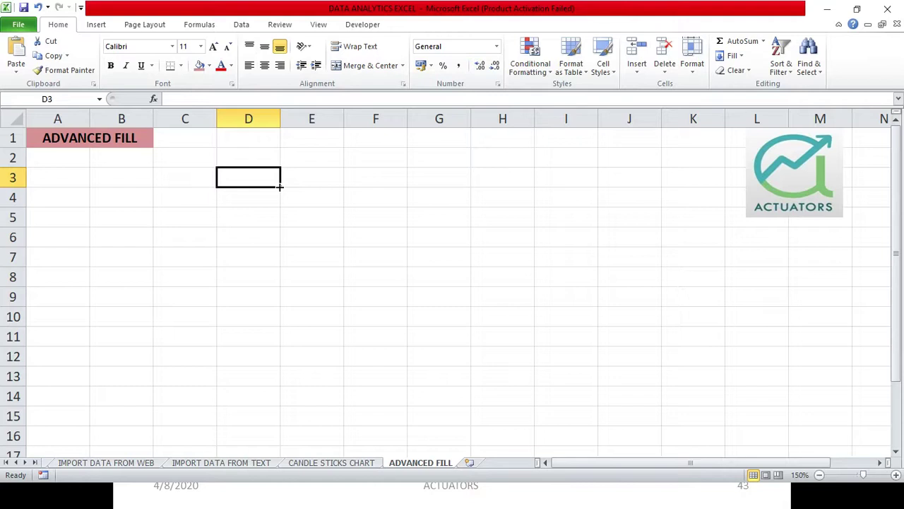
mouse_move(280, 186)
left_mouse_down()
mouse_move(259, 300)
mouse_move(135, 315)
mouse_move(290, 321)
mouse_move(349, 107)
mouse_move(307, 147)
mouse_move(327, 192)
mouse_move(281, 173)
mouse_move(127, 164)
left_mouse_up()
left_click(257, 183)
left_click(228, 221)
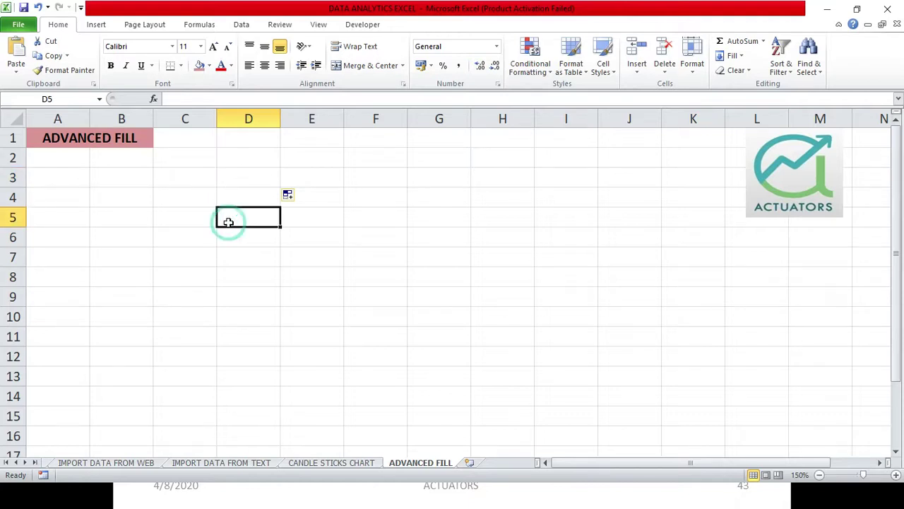
left_click(253, 175)
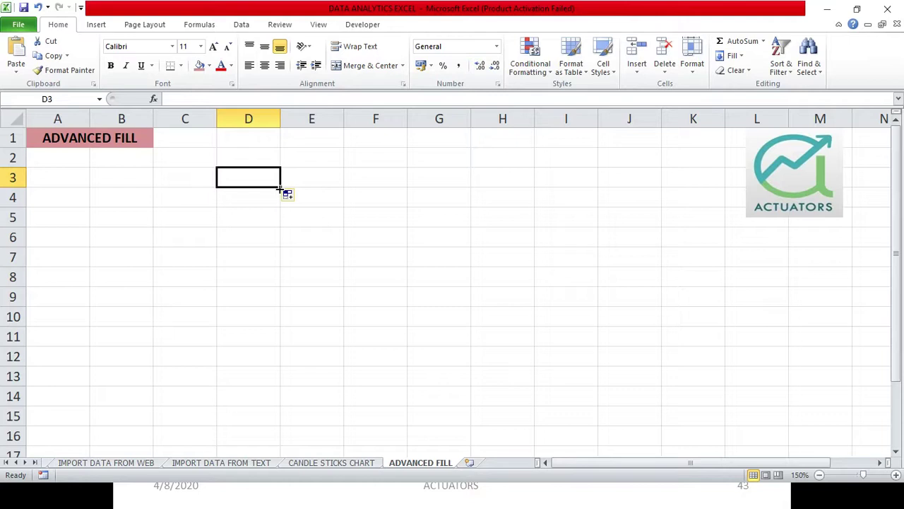
Step: Make sure the fill handle and cell drag-and-drop setting is enabled in the advanced editing options
left_click(31, 27)
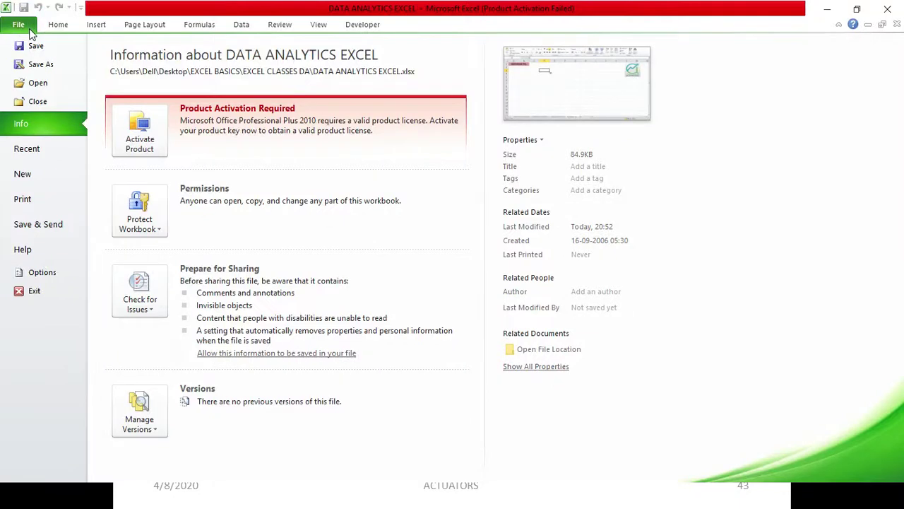
left_click(43, 272)
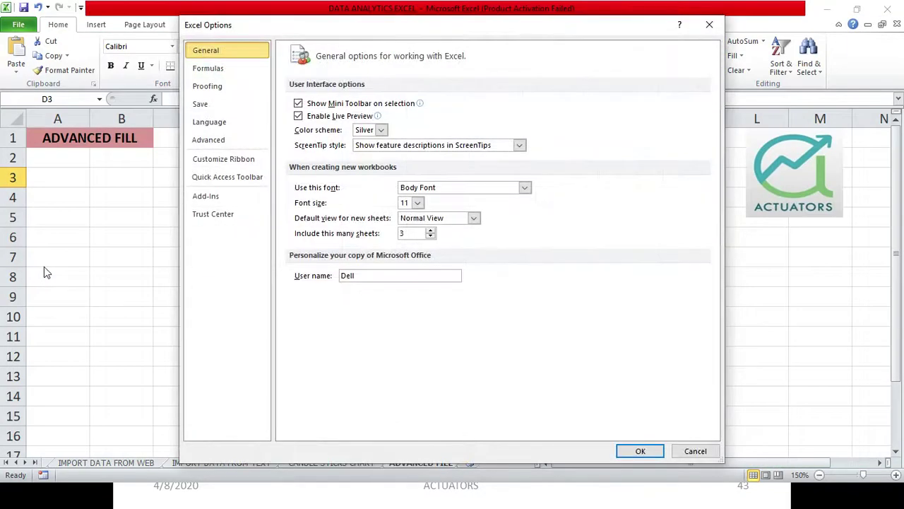
left_click(203, 143)
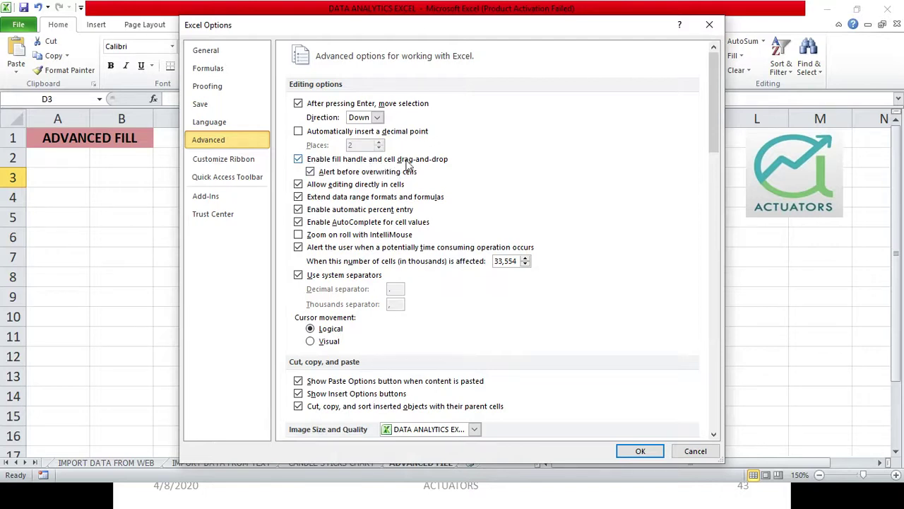
left_click(301, 159)
left_click(301, 159)
left_click(299, 159)
left_click(298, 160)
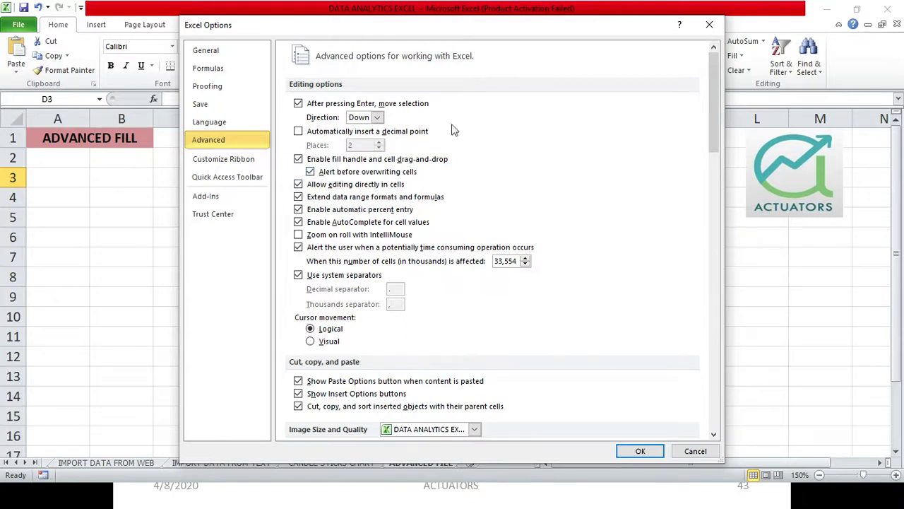
left_click(640, 451)
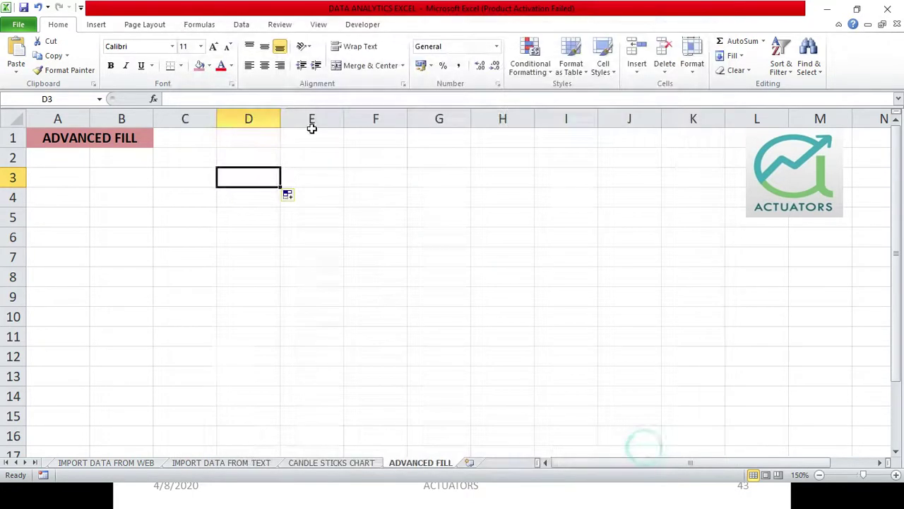
left_click(315, 171)
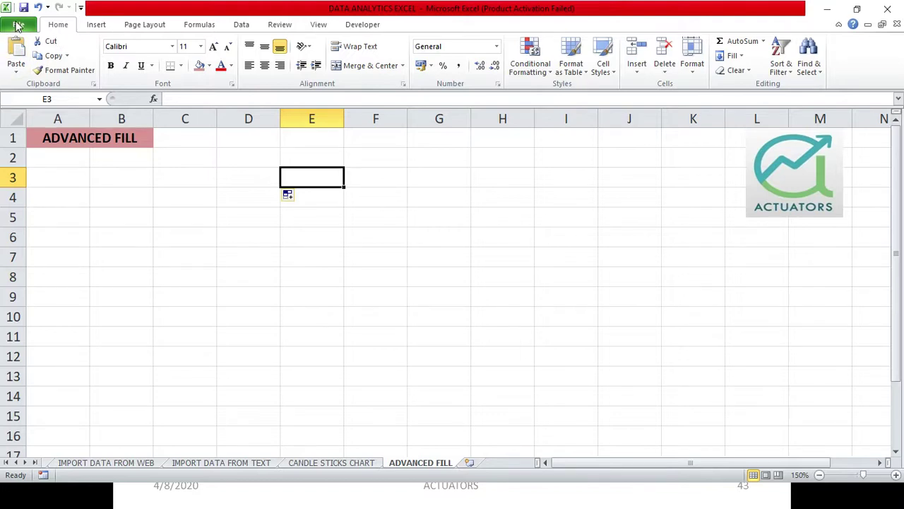
key("alt+Tab")
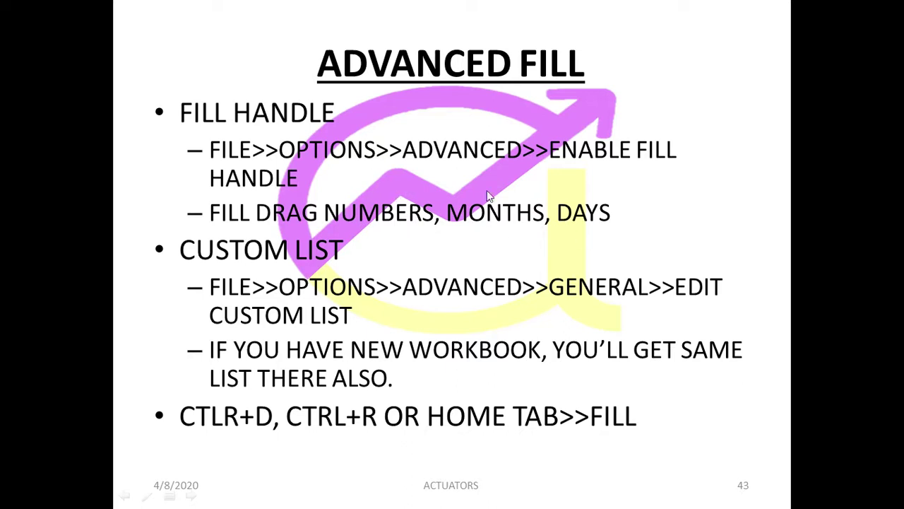
key("alt+Tab")
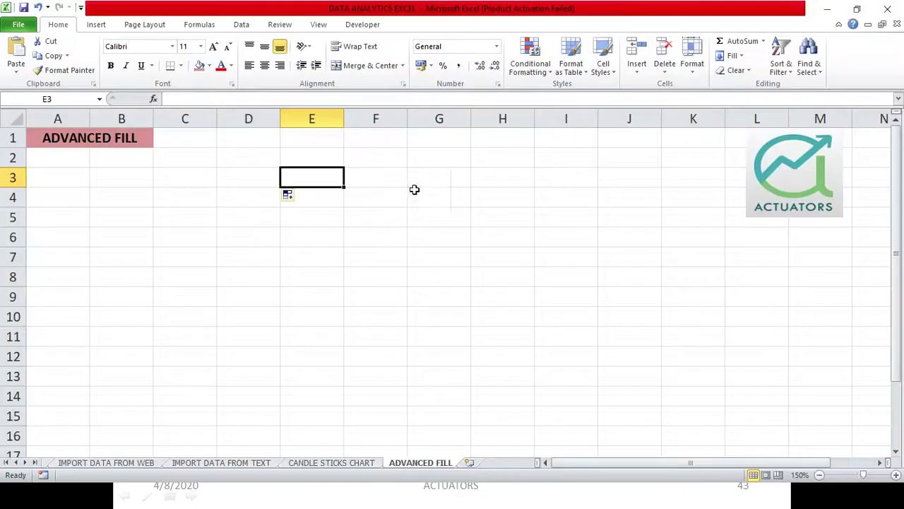
Step: Enter 10 in cell D3 and copy it down to D11 with the fill handle
left_click(241, 175)
type("10")
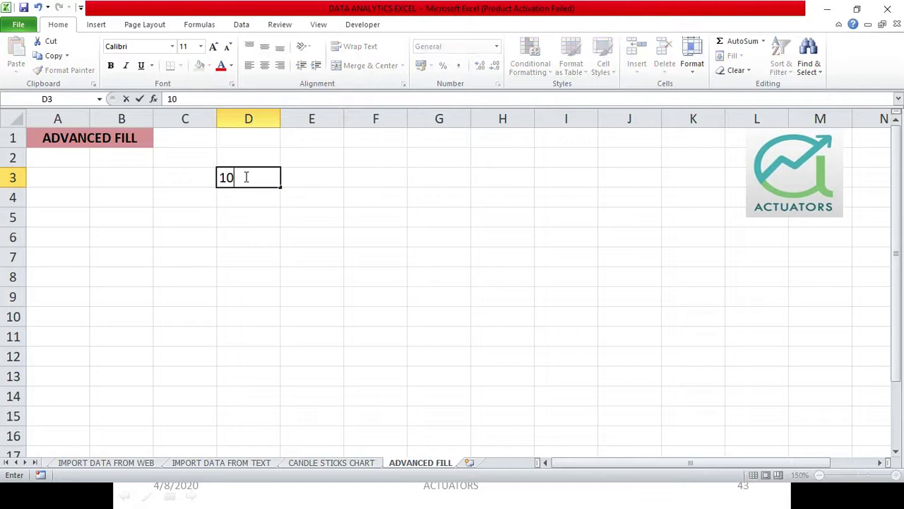
key("Return")
left_click(243, 178)
left_click_drag(279, 188, 255, 336)
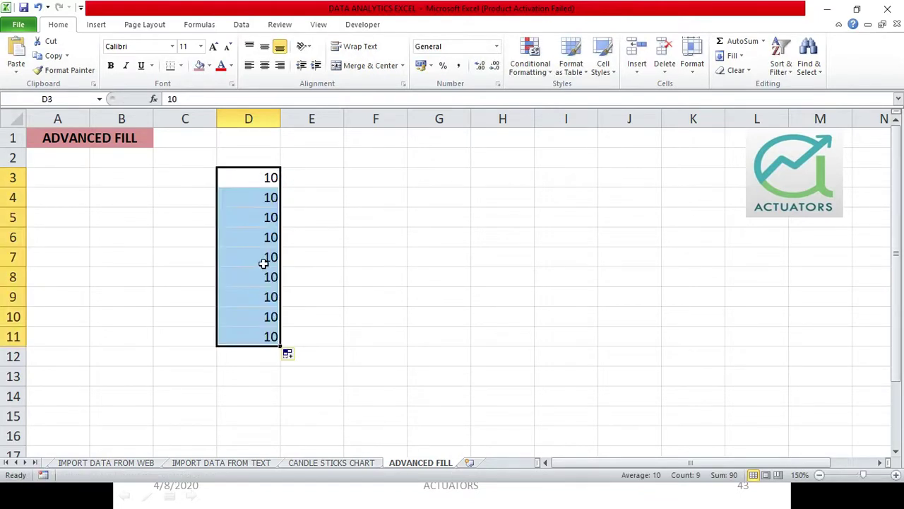
left_click(248, 331)
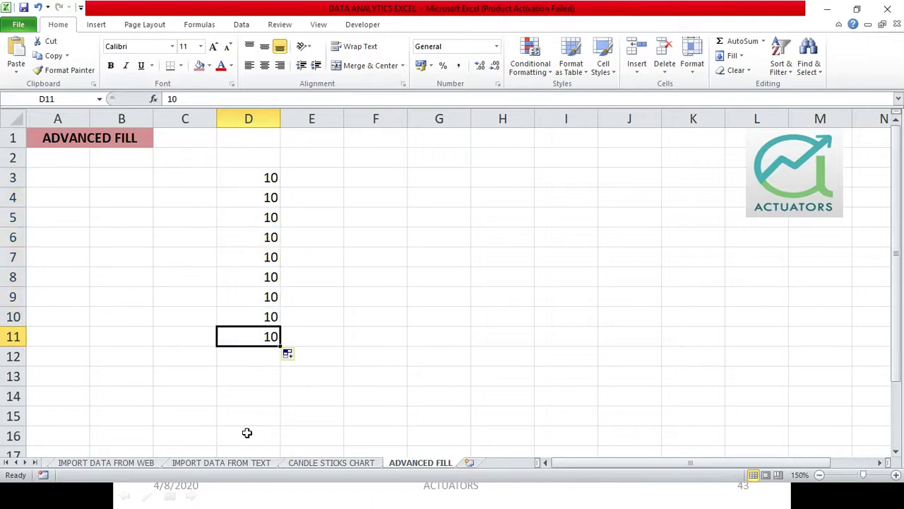
Step: Enter 1 and 2 in cells E3 and E4, and extend the number series down to E11
left_click(321, 180)
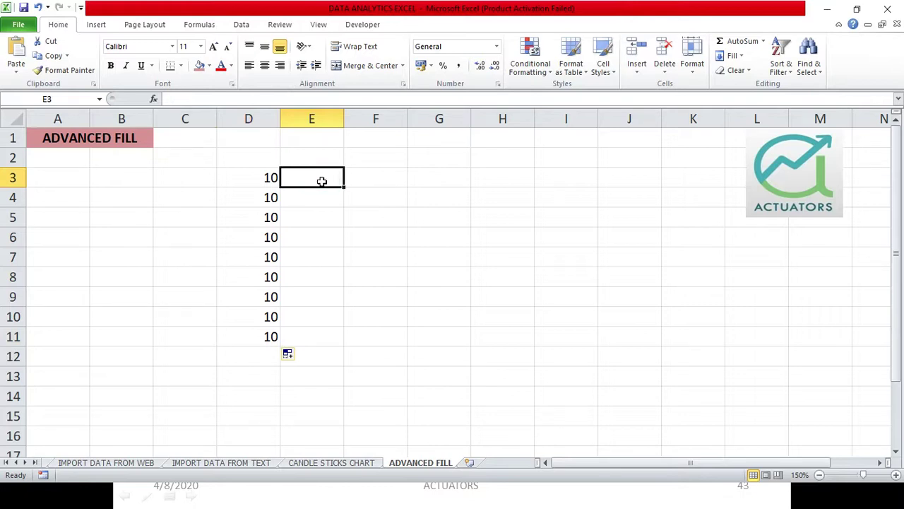
type("1")
key("Return")
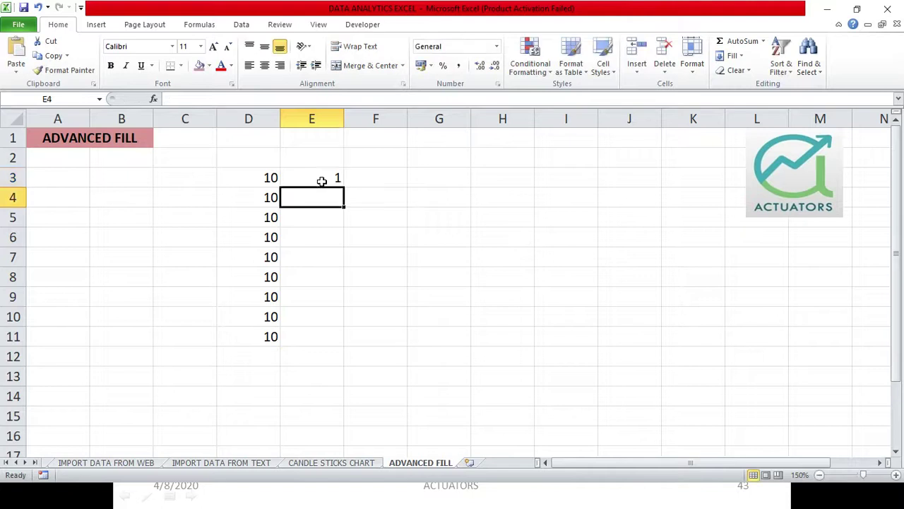
type("2")
key("Return")
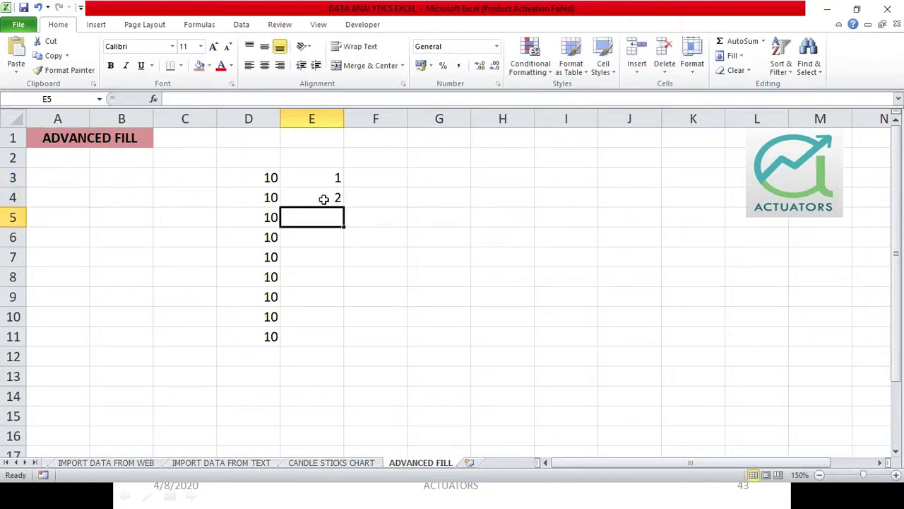
left_click_drag(323, 177, 310, 197)
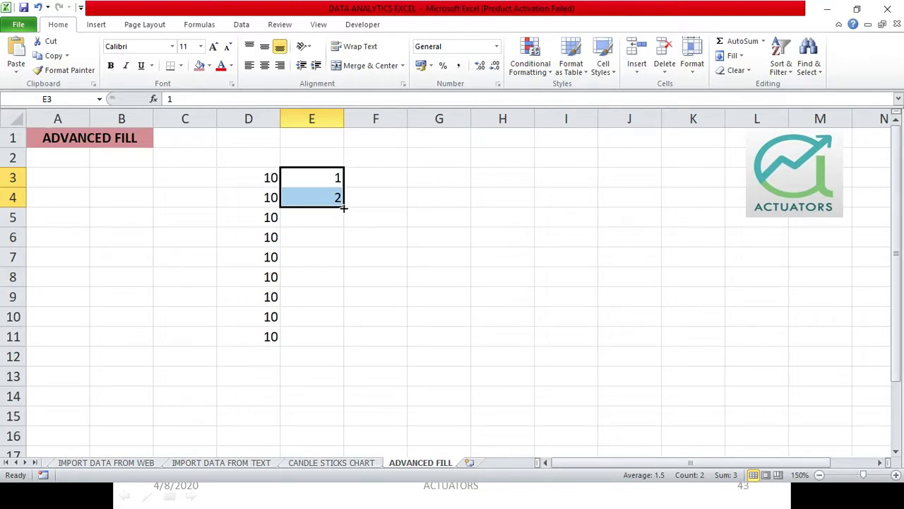
left_click_drag(343, 208, 313, 339)
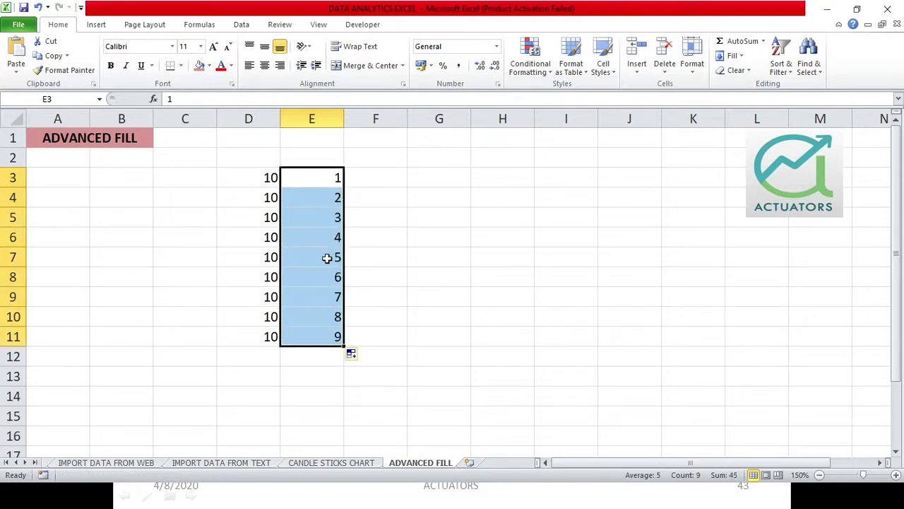
Step: Enter 5 and 10 in cells F3 and F4, and extend the series in steps of five down to F11
left_click(355, 178)
type("5")
key("Return")
type("10")
key("Return")
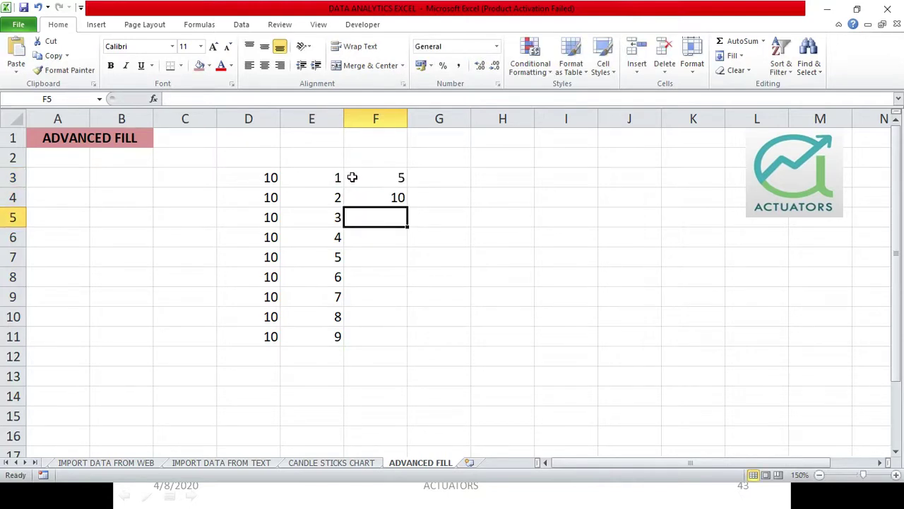
left_click_drag(350, 175, 353, 203)
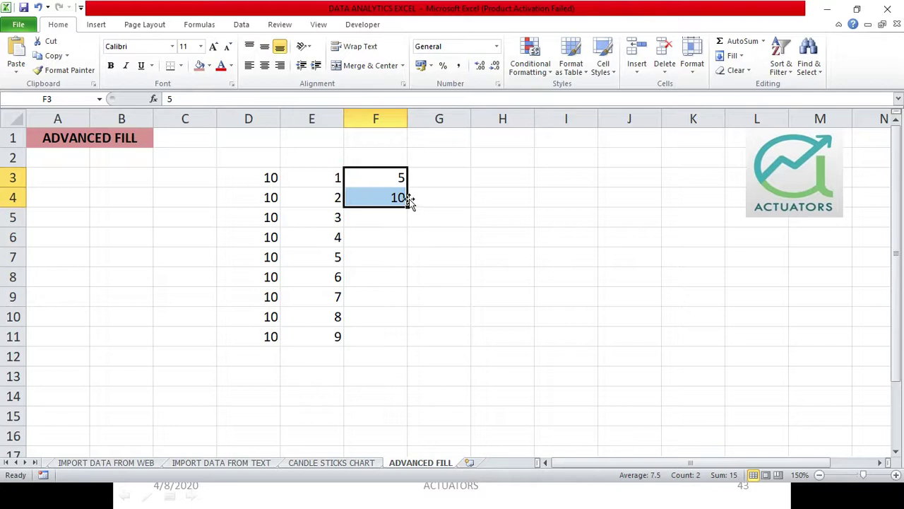
left_click_drag(407, 209, 392, 346)
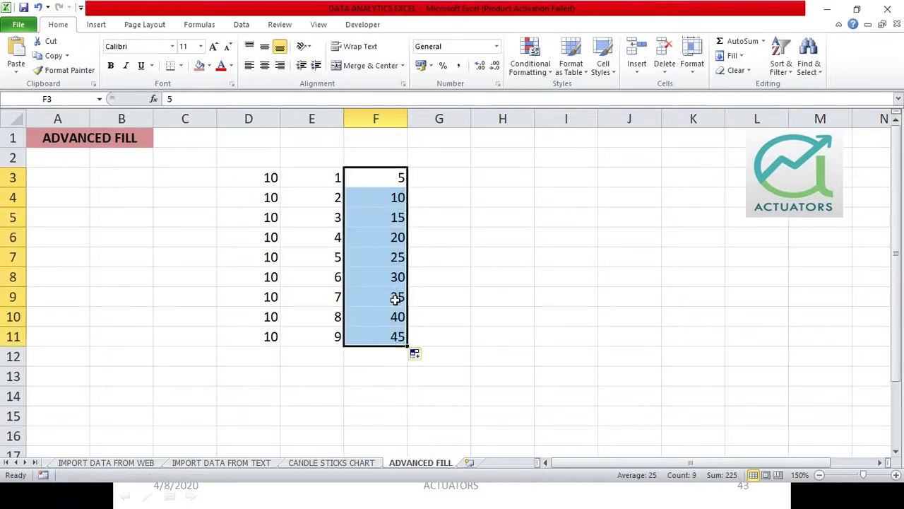
left_click_drag(398, 177, 386, 346)
left_click(390, 313)
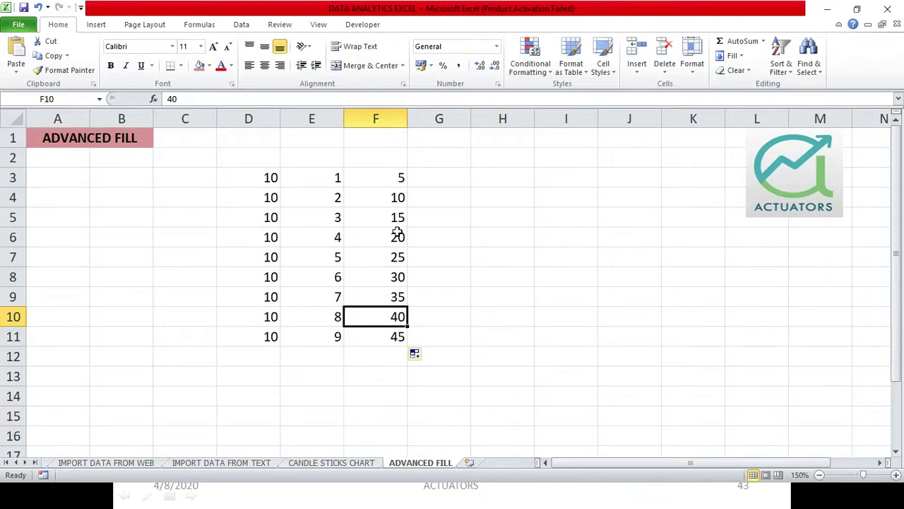
Step: Enter JAN in cell G3 and fill the uppercase month abbreviations down to DEC in G14
left_click(439, 178)
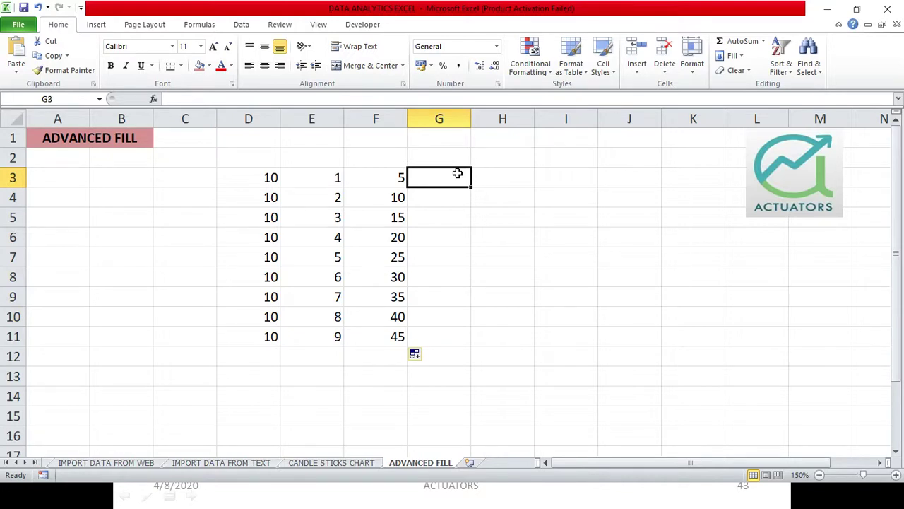
type("JAN")
key("Return")
left_click(458, 176)
left_click_drag(469, 187, 454, 402)
left_click(453, 183)
left_click(449, 199)
left_click(445, 217)
left_click(435, 239)
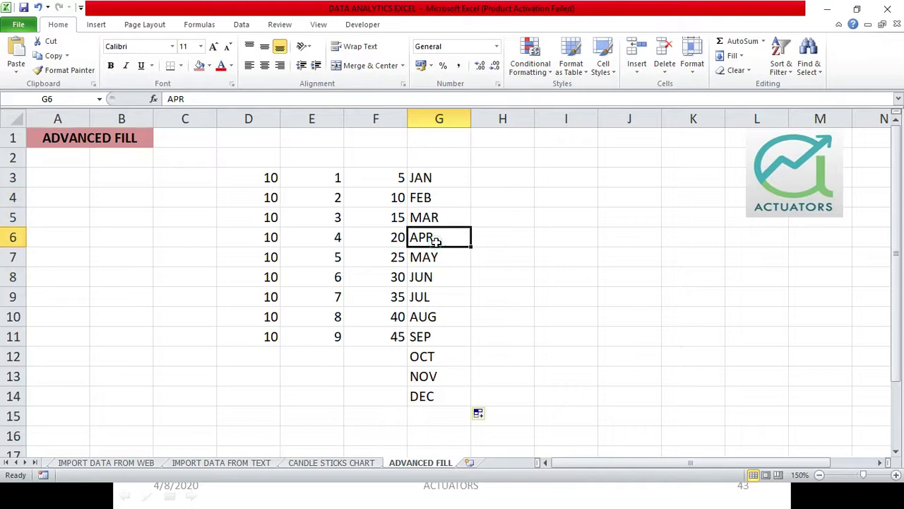
left_click_drag(436, 240, 438, 258)
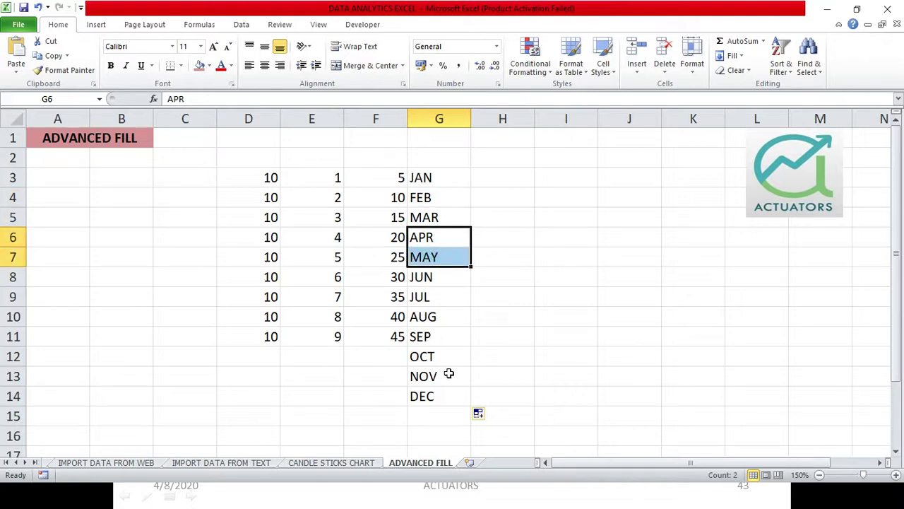
left_click(452, 176)
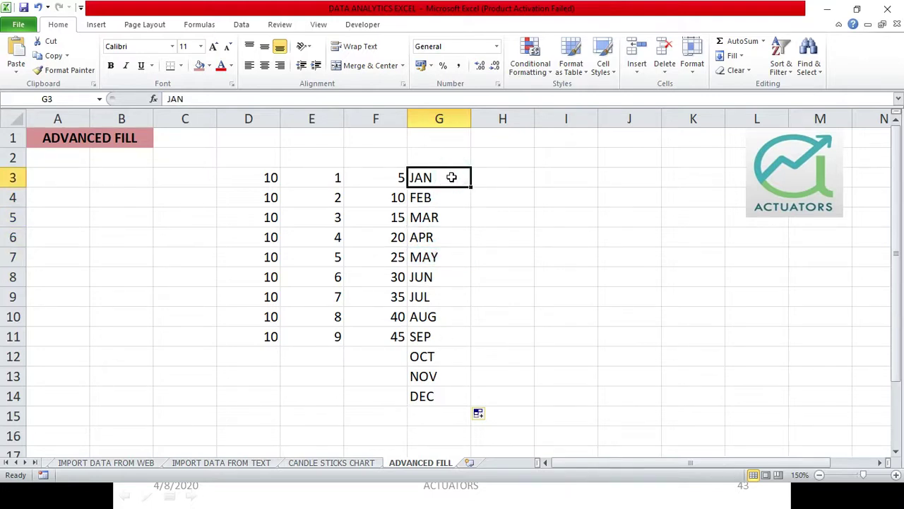
Step: Enter jan in cell H3 and fill the lowercase month abbreviations down to sep in H11
left_click(494, 177)
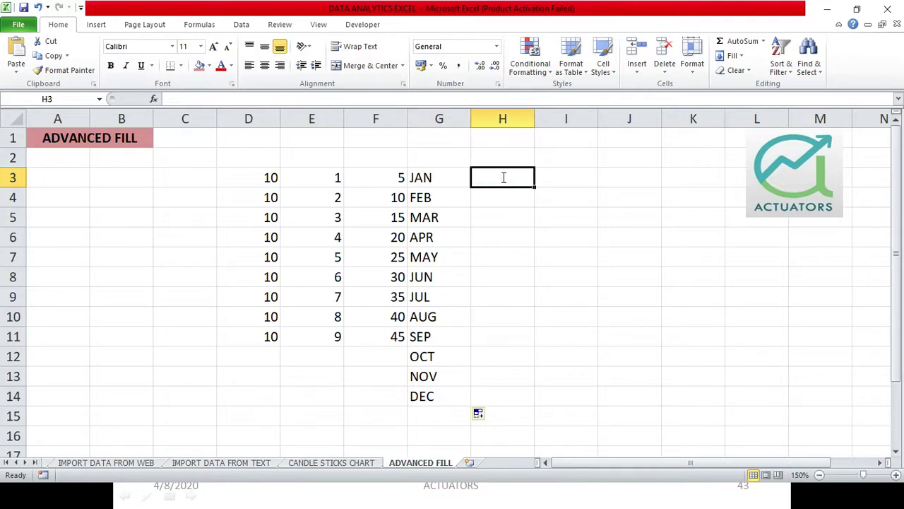
type("jan")
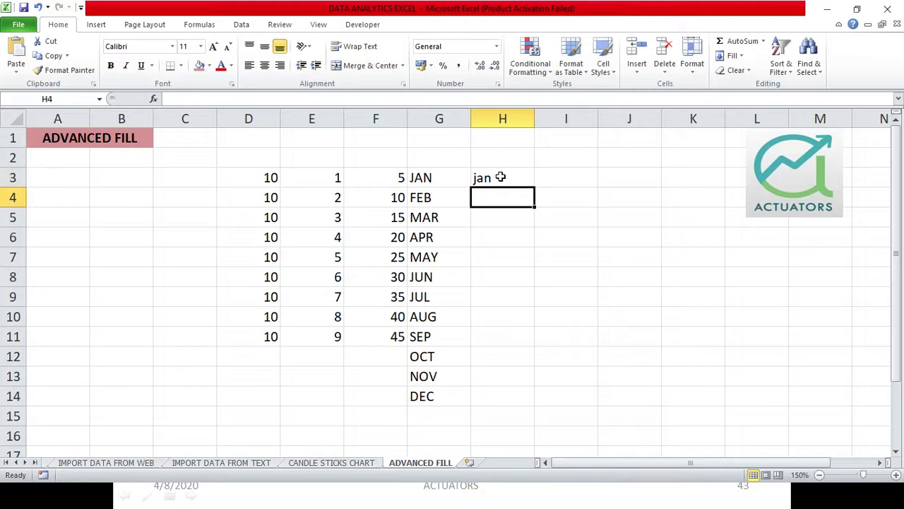
left_click(500, 177)
left_click_drag(535, 186, 529, 344)
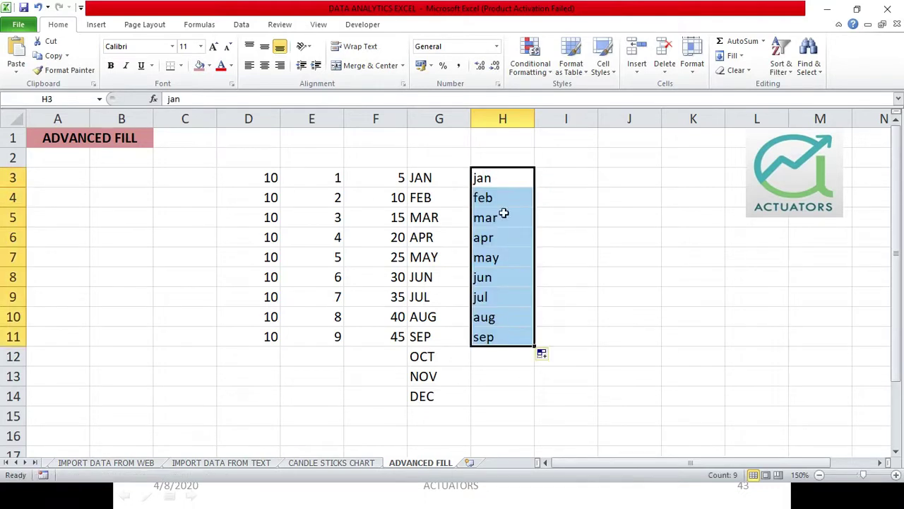
left_click(528, 369)
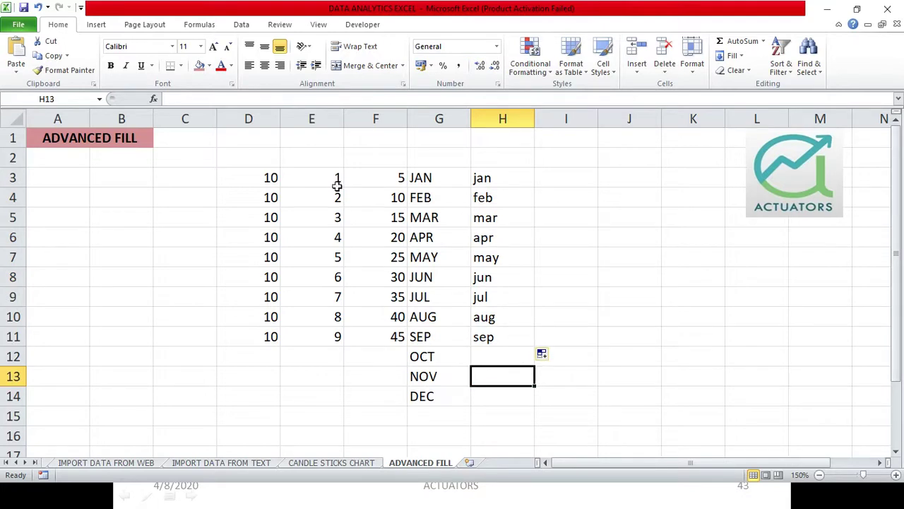
left_click_drag(242, 190, 526, 356)
left_click(506, 326)
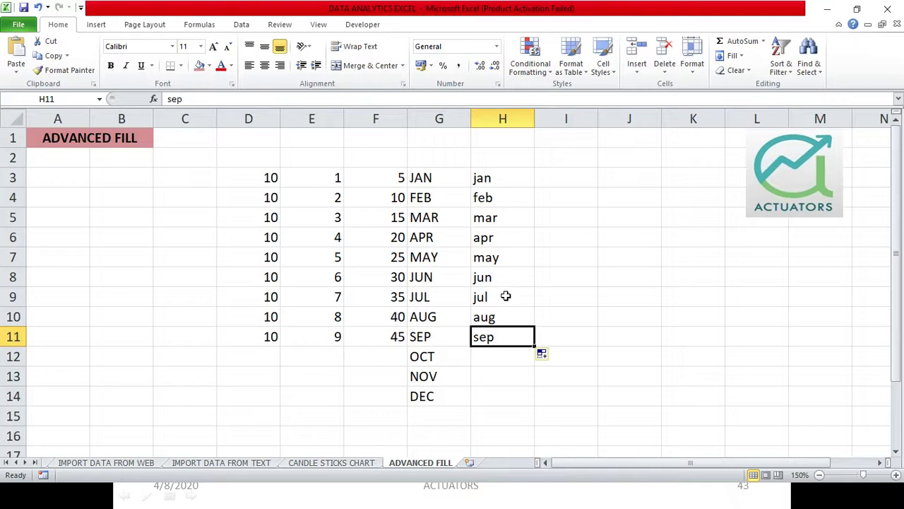
left_click(523, 181)
left_click(517, 198)
left_click(517, 216)
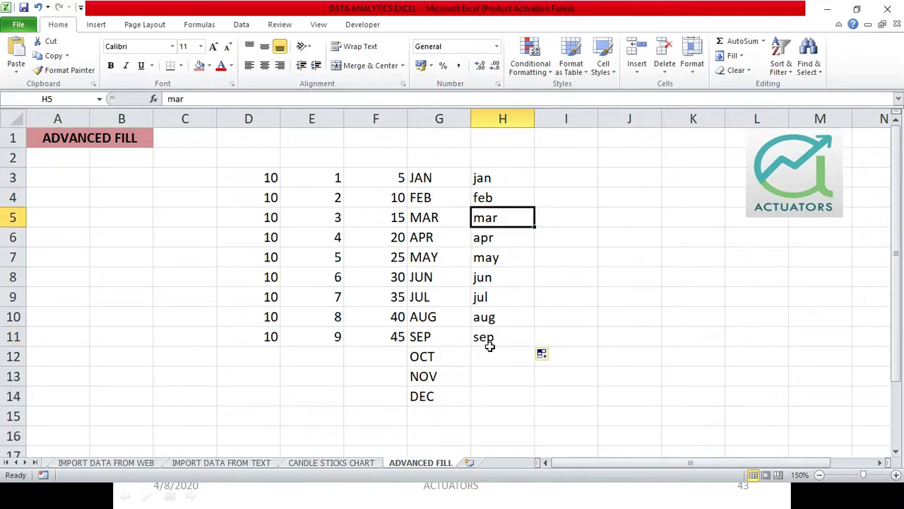
Step: Enter january in cell I3 and fill the full month names down to november in I13
left_click(575, 180)
type("janua")
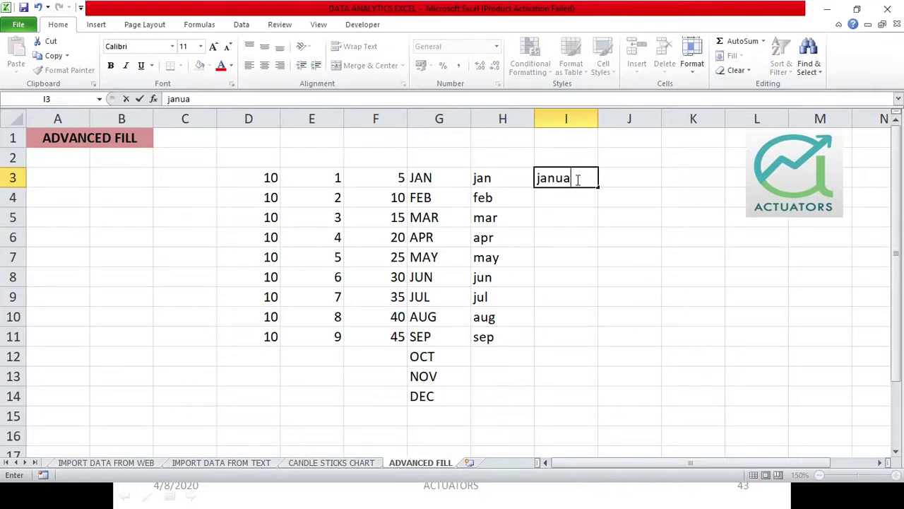
type("ry")
key("Return")
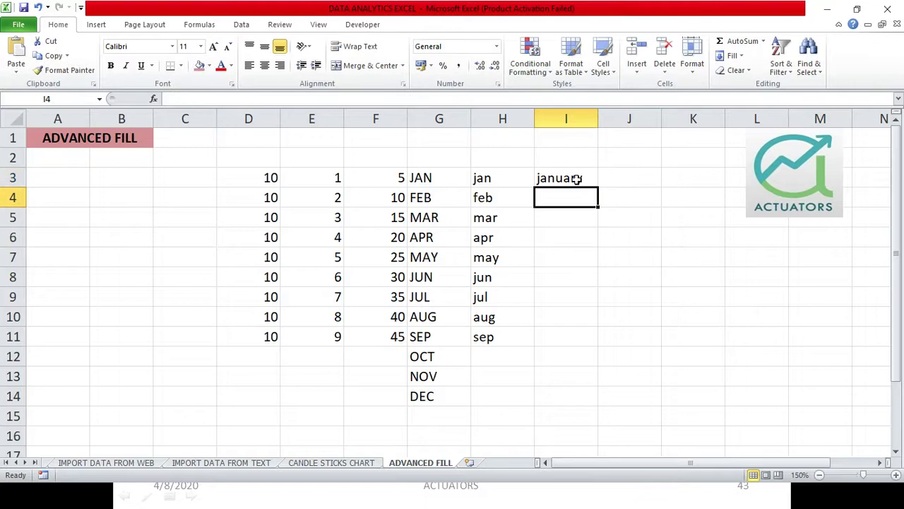
left_click(572, 178)
left_click_drag(599, 185, 591, 389)
left_click(605, 337)
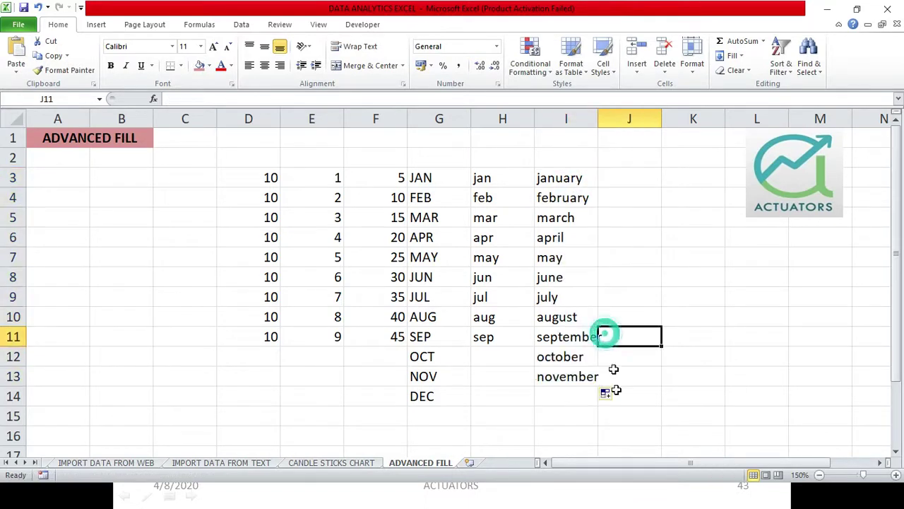
Step: Enter mon in cell J3 and fill the weekday abbreviations down to thu in J13
left_click(626, 180)
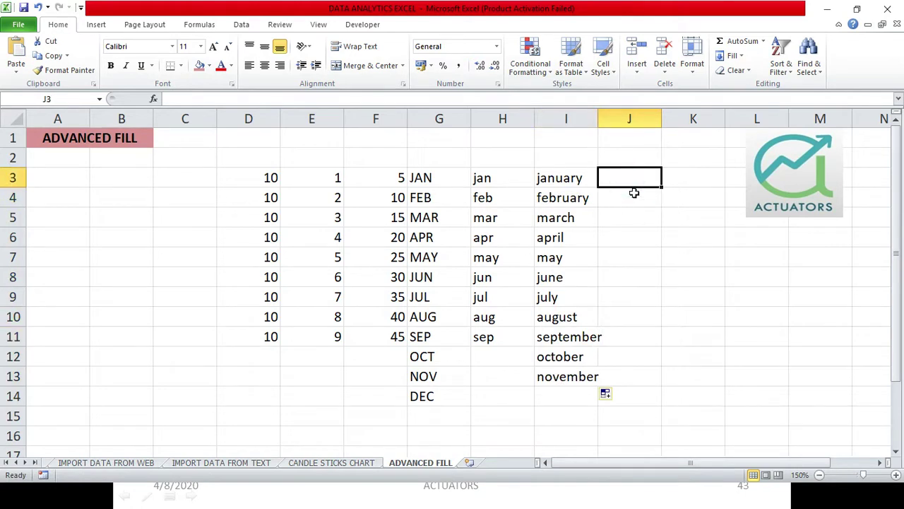
type("mon")
key("Return")
left_click(637, 179)
left_click_drag(654, 190, 635, 377)
left_click(650, 255)
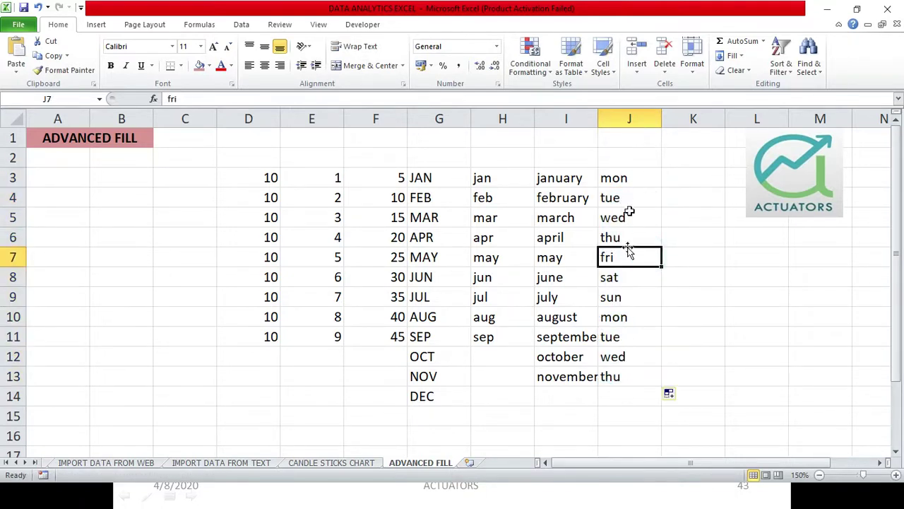
left_click(627, 182)
left_click(606, 295)
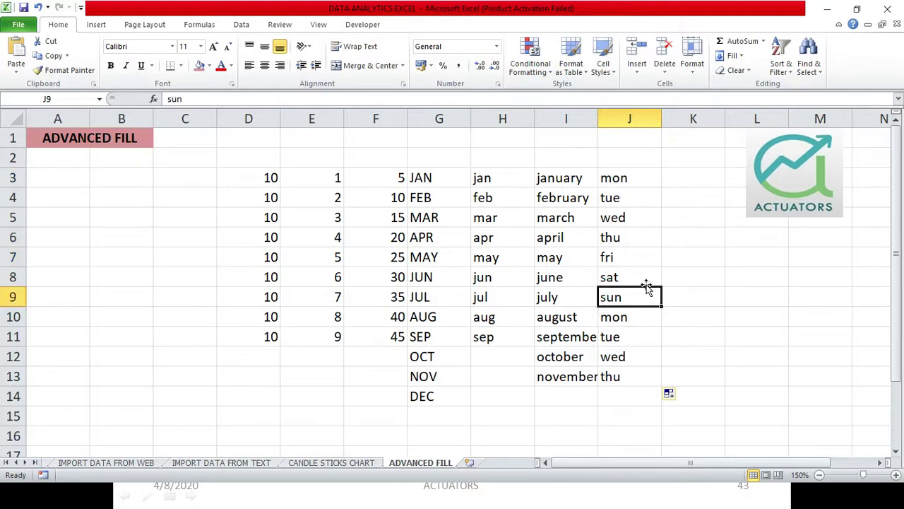
left_click(625, 322)
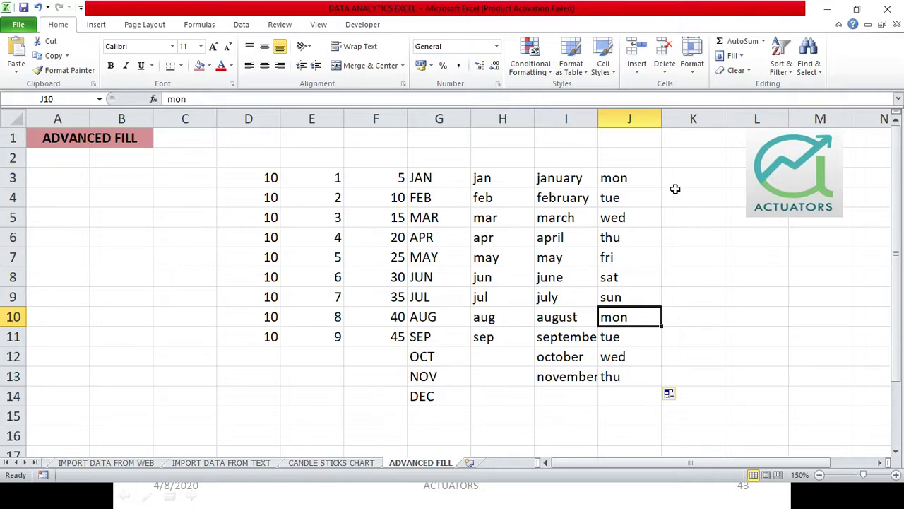
Step: Enter KOLKATA in cell C3 and fill it down to C10
left_click(180, 183)
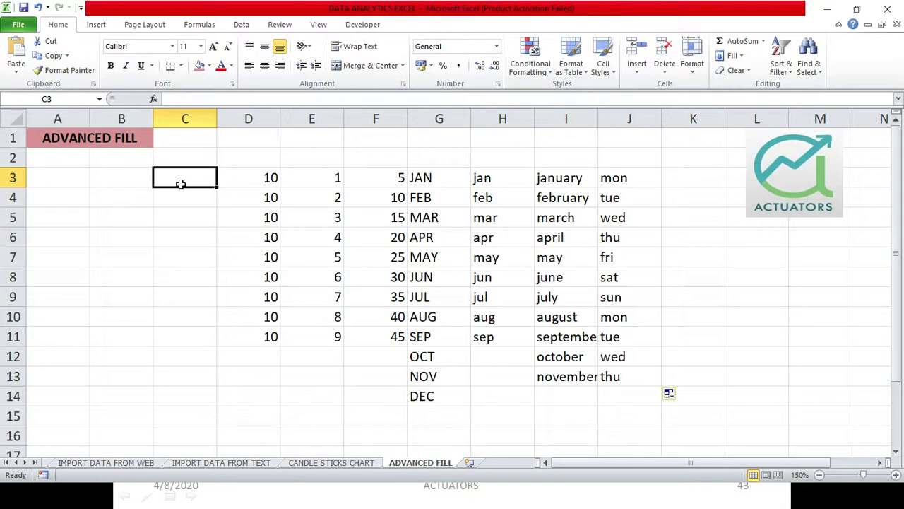
type("KOLKATA")
key("Return")
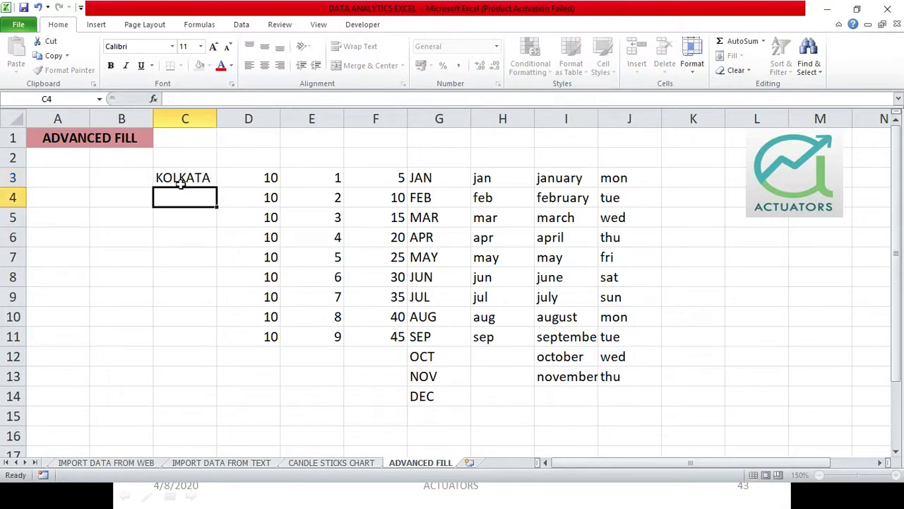
left_click(181, 179)
left_click_drag(219, 186, 212, 324)
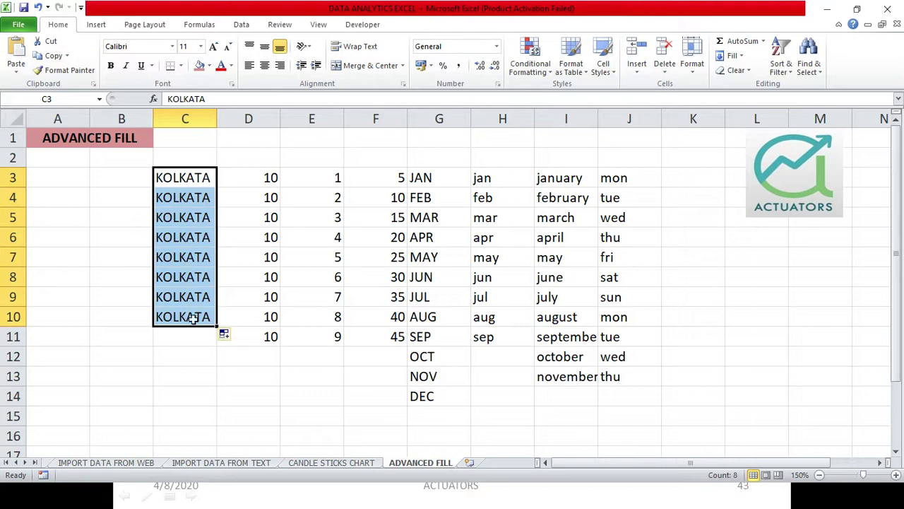
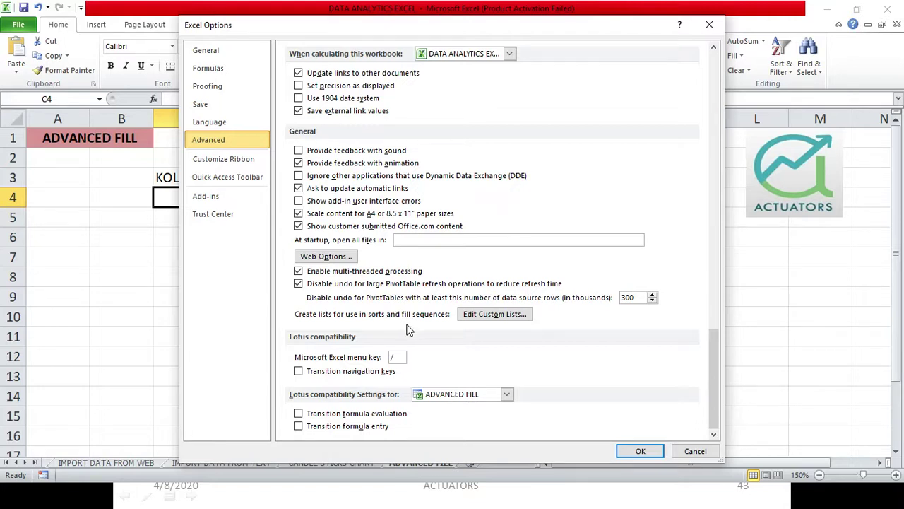
Step: Add a custom list with the entries KOLKATA, DELHI, BANGALORE and MUMBAI, and save the Excel options
left_click(480, 318)
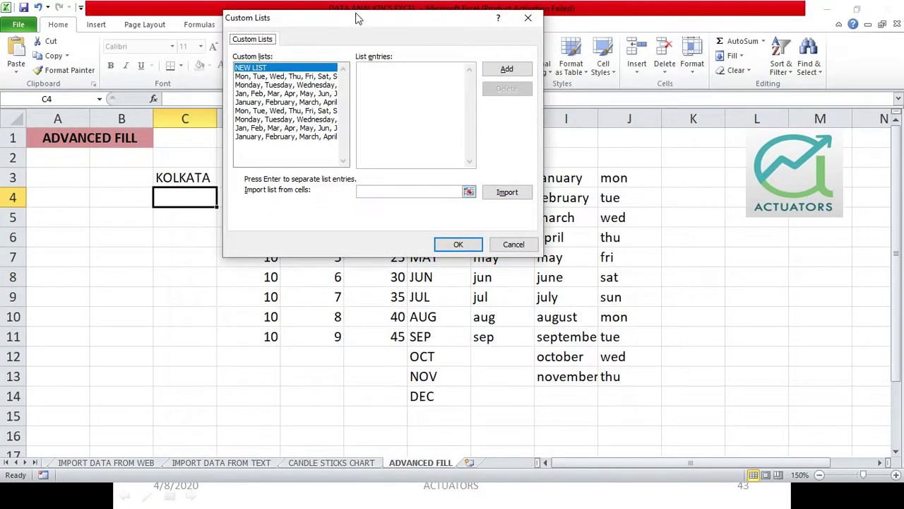
left_click_drag(357, 17, 461, 101)
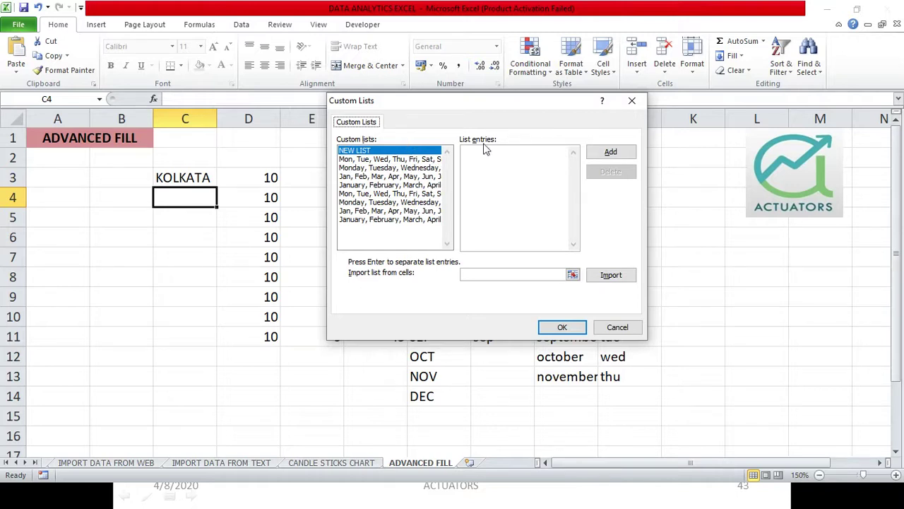
left_click(391, 152)
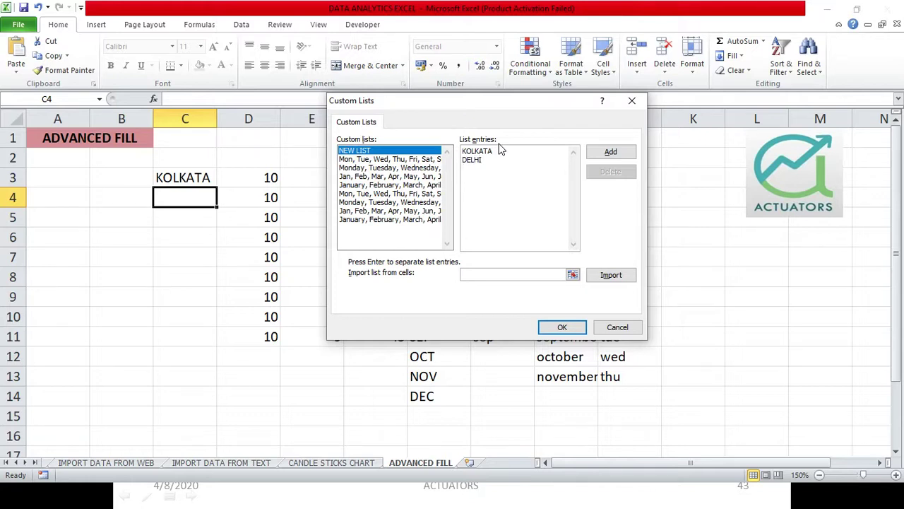
key("Return")
left_click(611, 152)
left_click(387, 243)
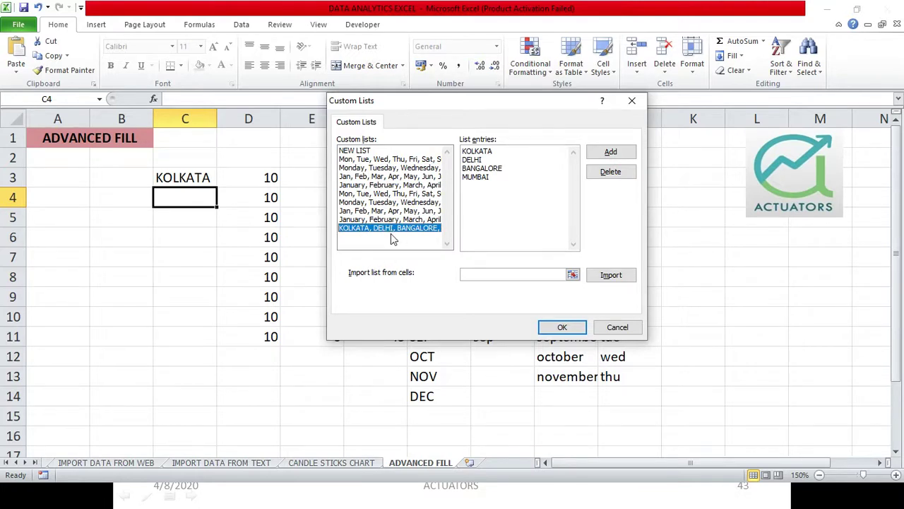
left_click(562, 327)
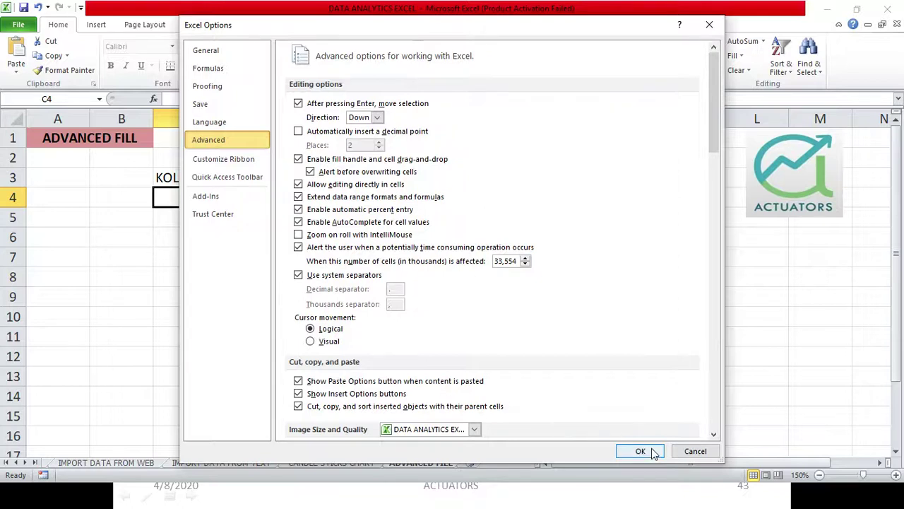
left_click(640, 451)
Step: Fill the custom city list from KOLKATA in C3 down to C10 and autofit column C's width
left_click(181, 178)
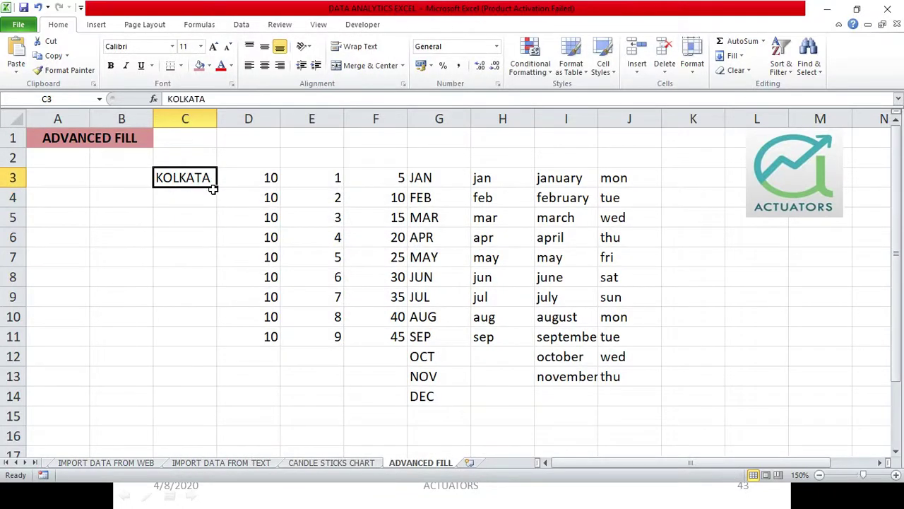
left_click_drag(215, 187, 212, 321)
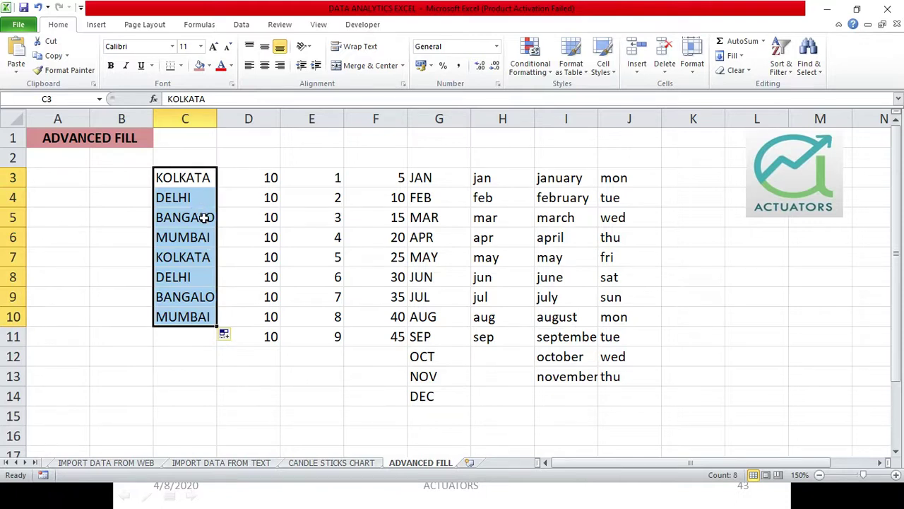
double_click(217, 119)
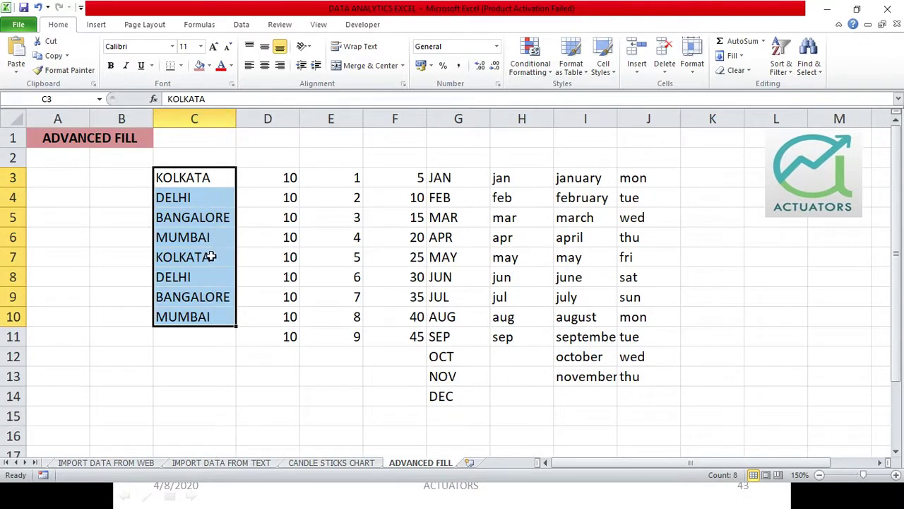
left_click(211, 257)
left_click_drag(208, 178, 210, 233)
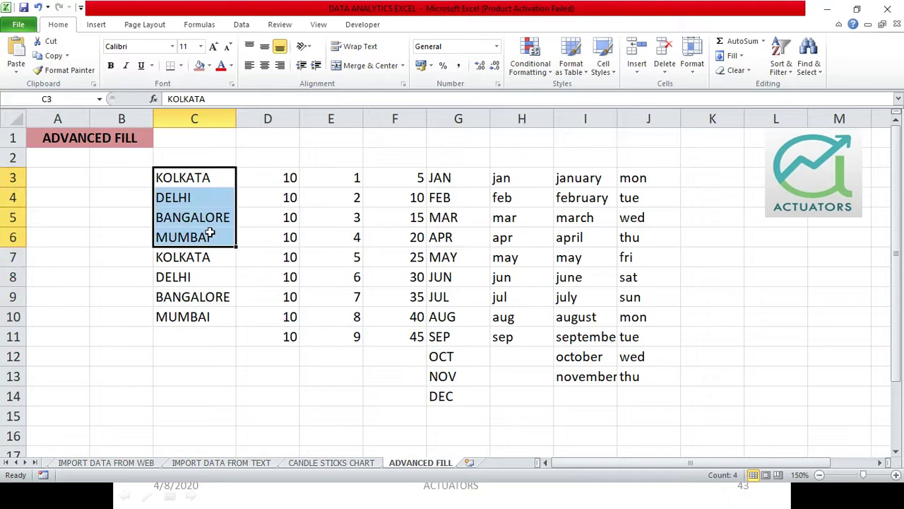
left_click(210, 257)
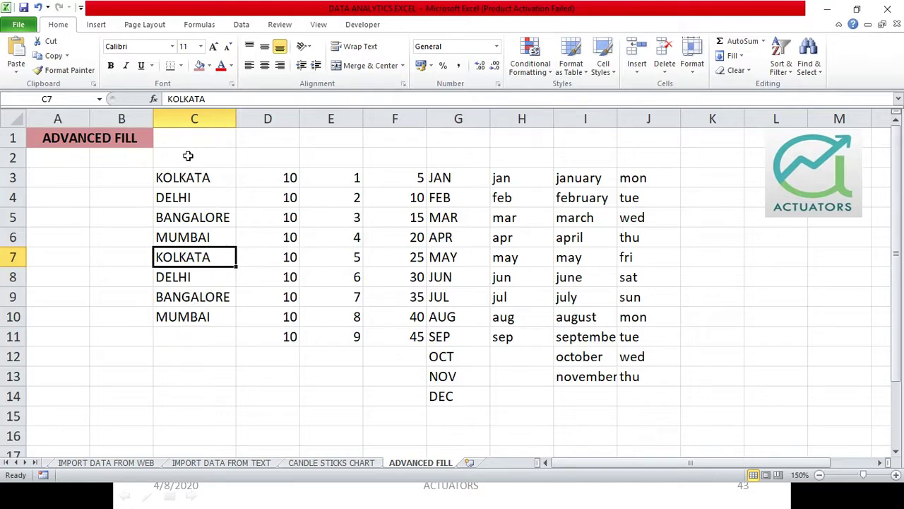
Step: Review where custom lists are edited in the advanced Excel options, and leave the options without changes
left_click(19, 24)
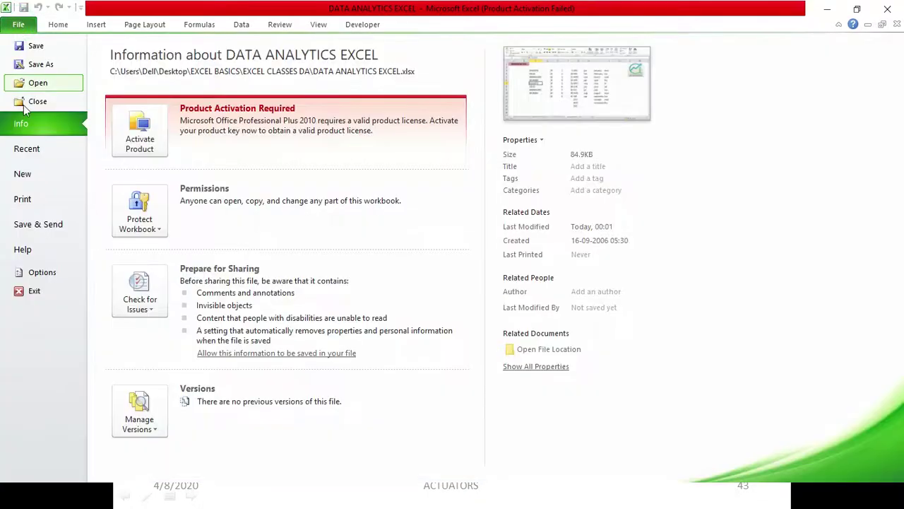
left_click(30, 271)
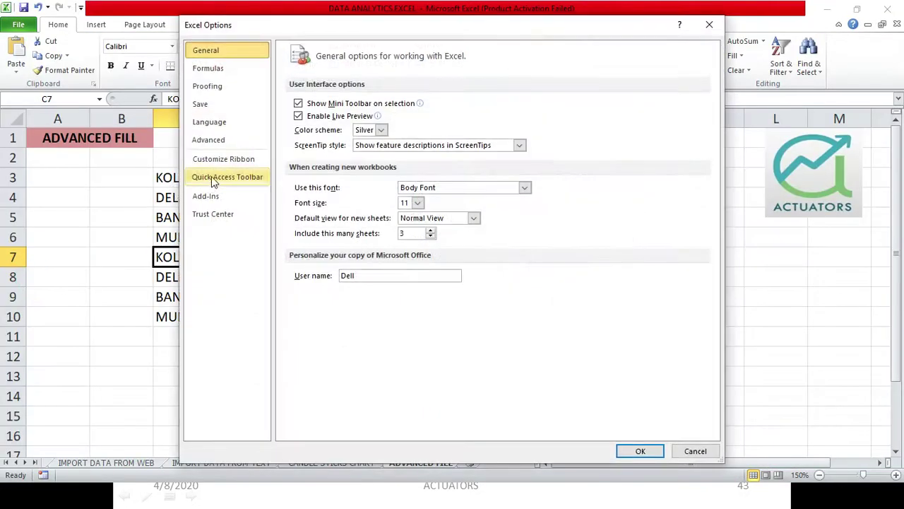
left_click(212, 140)
scroll(472, 182, "down", 10)
scroll(469, 178, "down", 15)
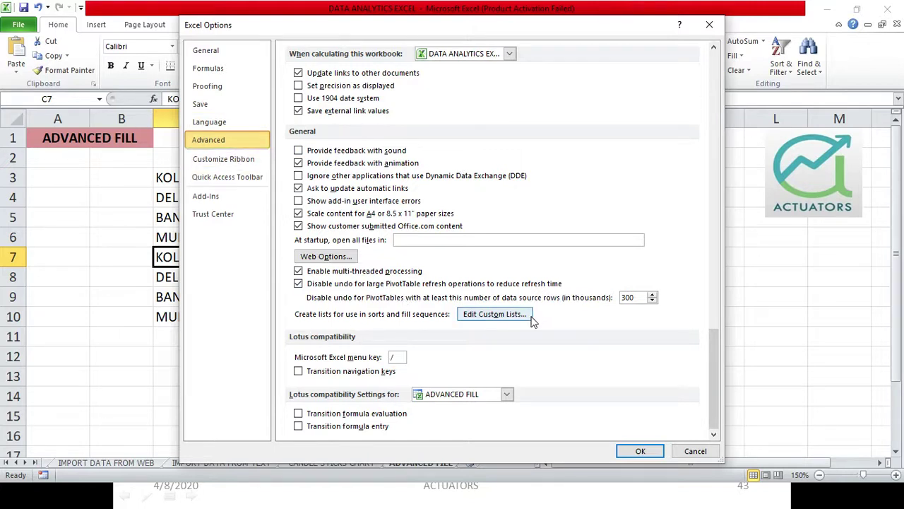
left_click(694, 452)
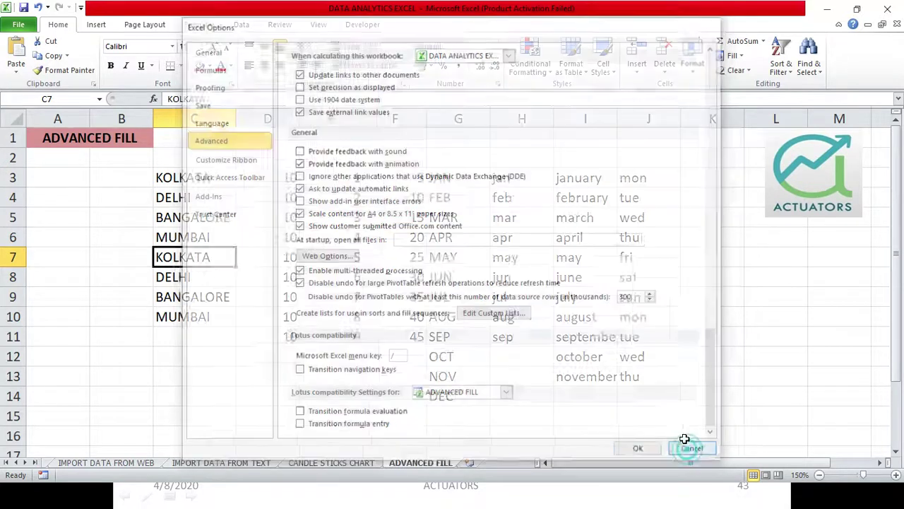
Step: Switch to the ADVANCED FILL presentation slide to read the custom list notes, and return to the Excel workbook
key("alt+Tab")
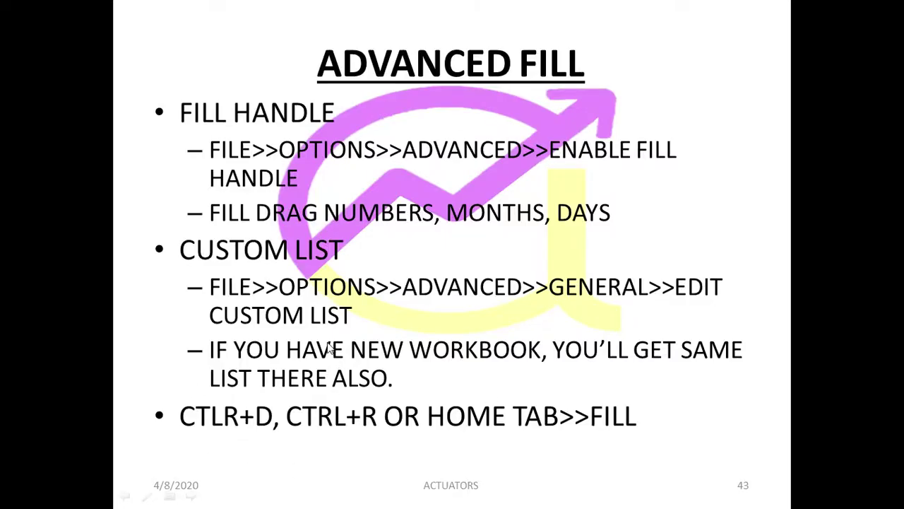
key("alt+Tab")
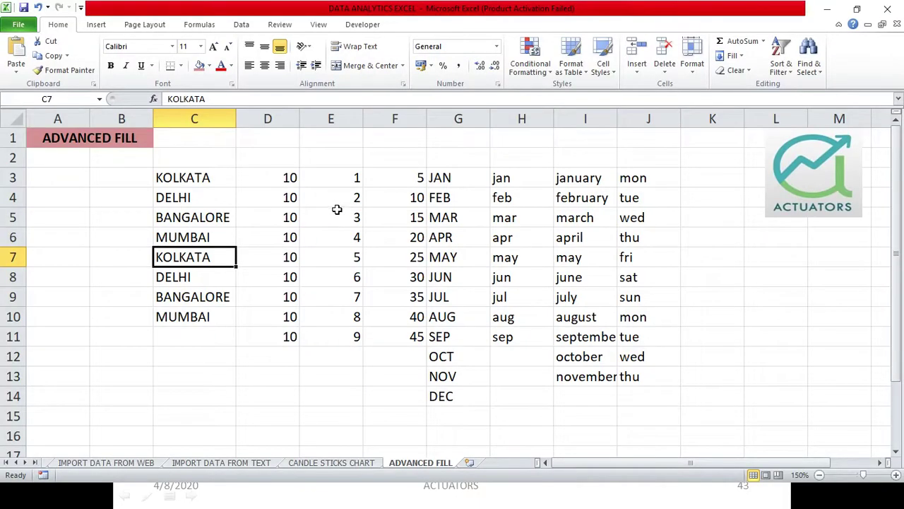
left_click(279, 175)
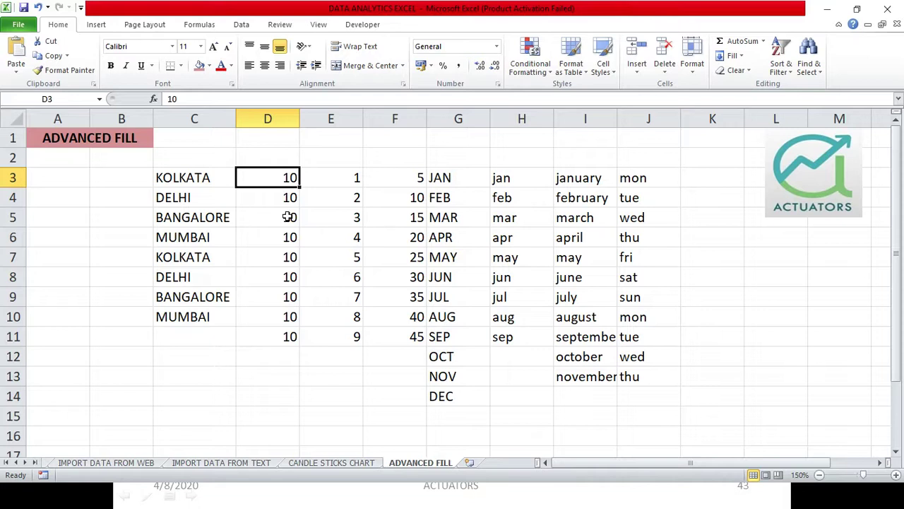
Step: Create a new blank workbook
key("ctrl+n")
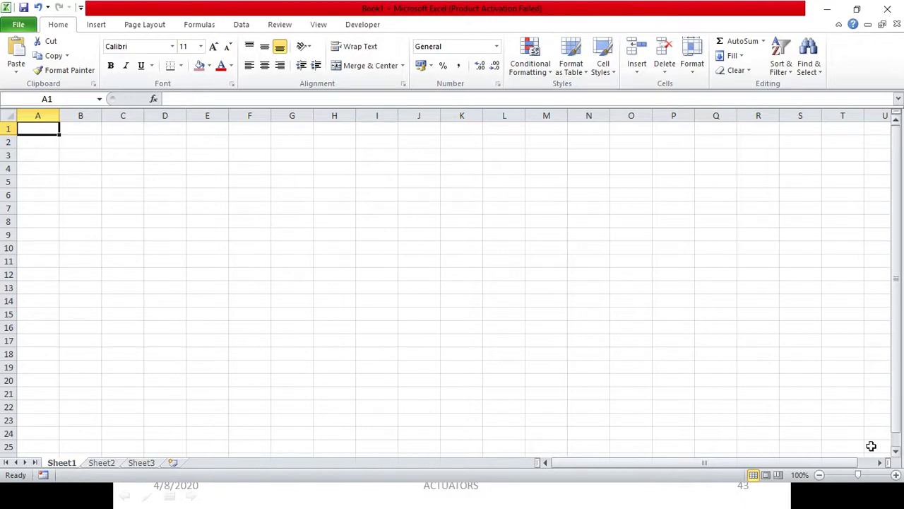
left_click(896, 475)
left_click(896, 475)
left_click(896, 474)
left_click(895, 475)
left_click(896, 475)
left_click(895, 474)
Step: Enter KOLKATA in cell C3 of Sheet1 and fill the custom city list down to BANGALORE in C9
left_click(216, 180)
type("KOKATA")
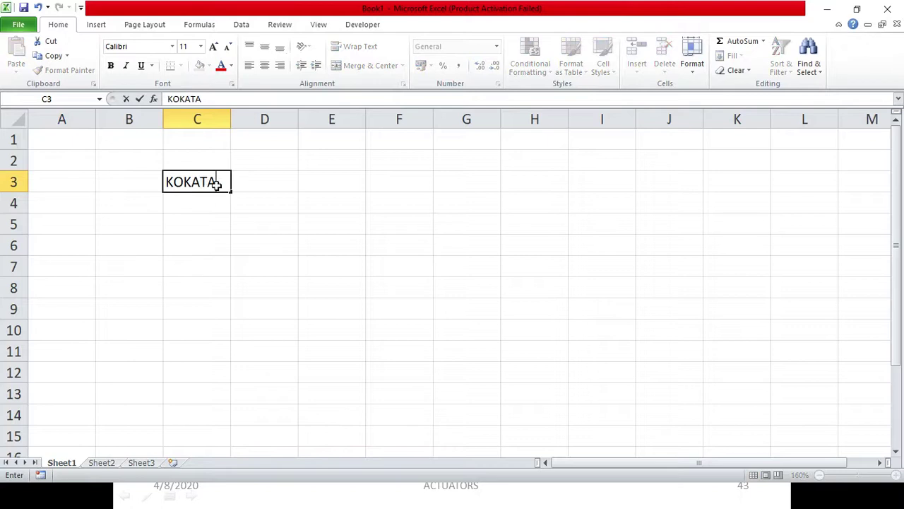
key("Return")
left_click(215, 183)
key("Delete")
type("KOLKATA")
key("Return")
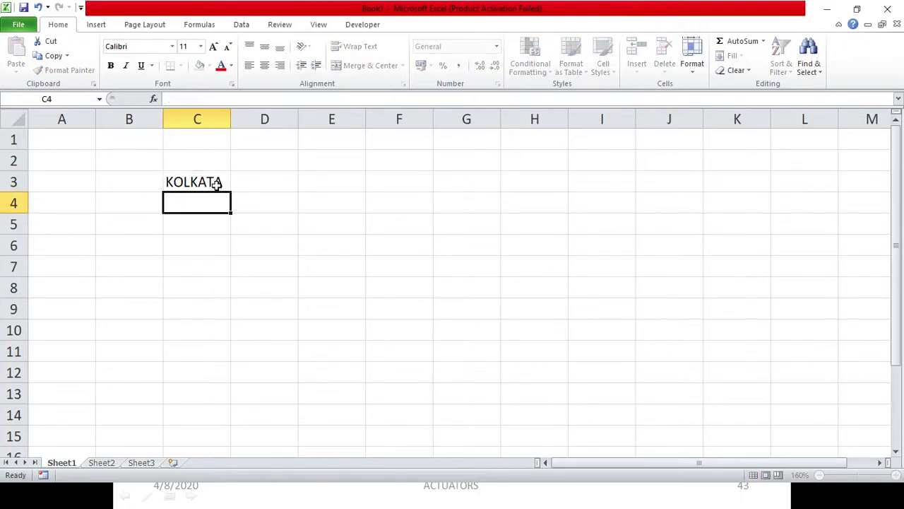
left_click(219, 185)
left_click_drag(229, 192, 224, 315)
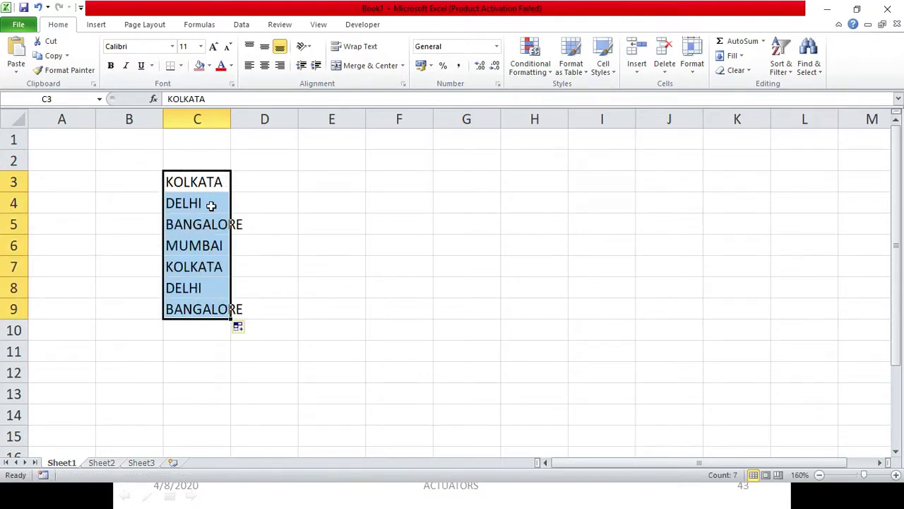
left_click(219, 309)
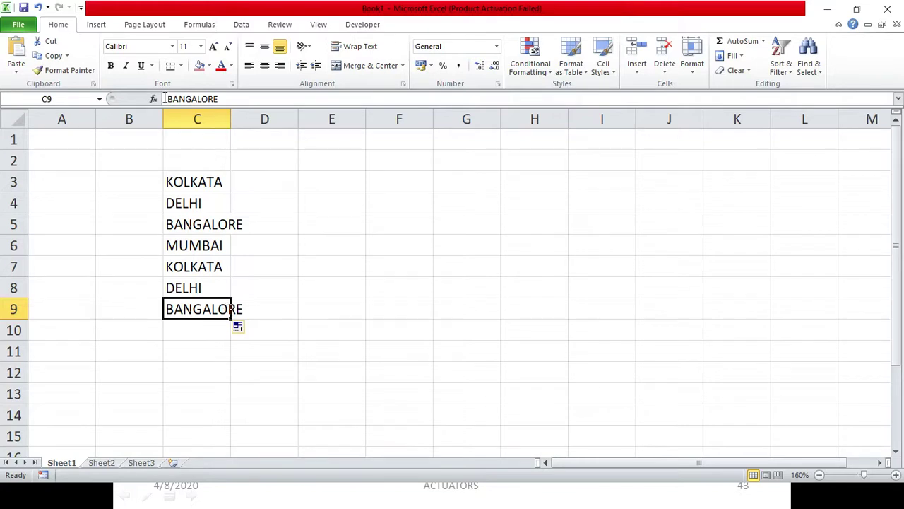
Step: Delete the custom list KOLKATA, DELHI, BANGALORE, MUMBAI in the advanced Excel options and accept the options
left_click(30, 31)
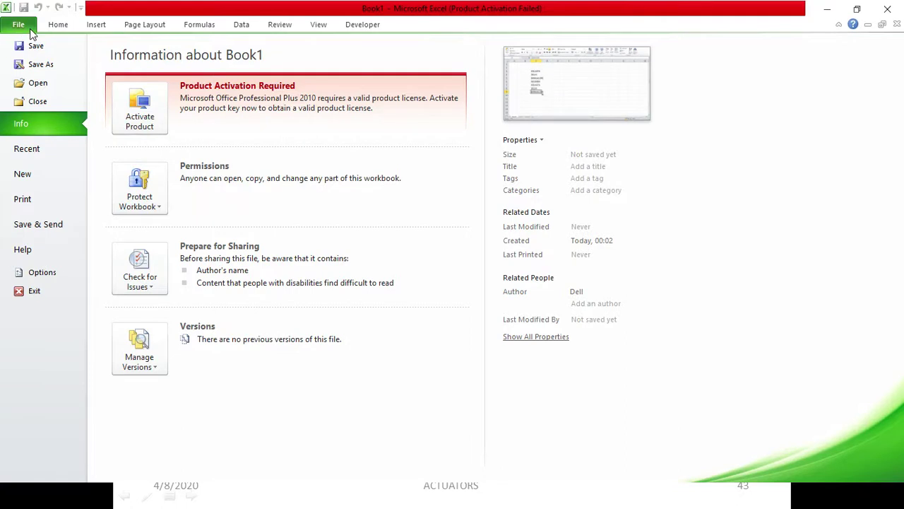
left_click(48, 272)
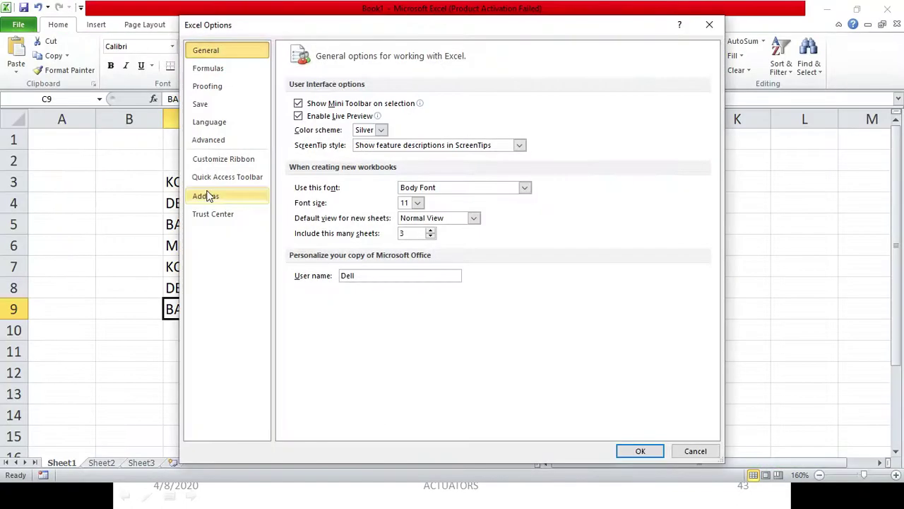
left_click(206, 141)
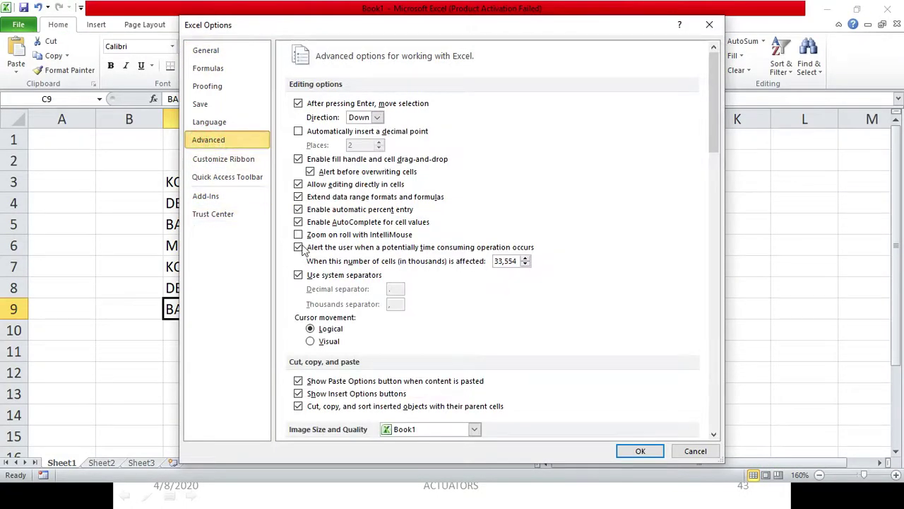
scroll(412, 261, "down", 20)
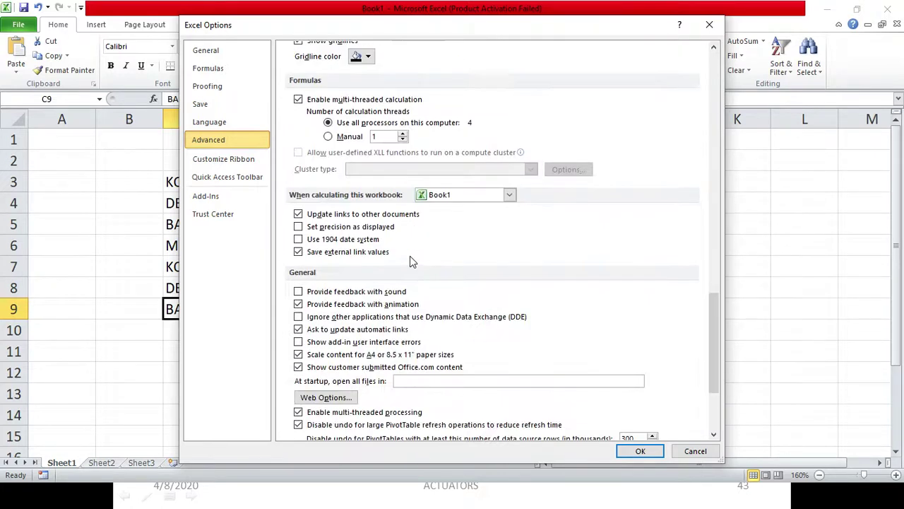
scroll(411, 262, "down", 5)
left_click(500, 312)
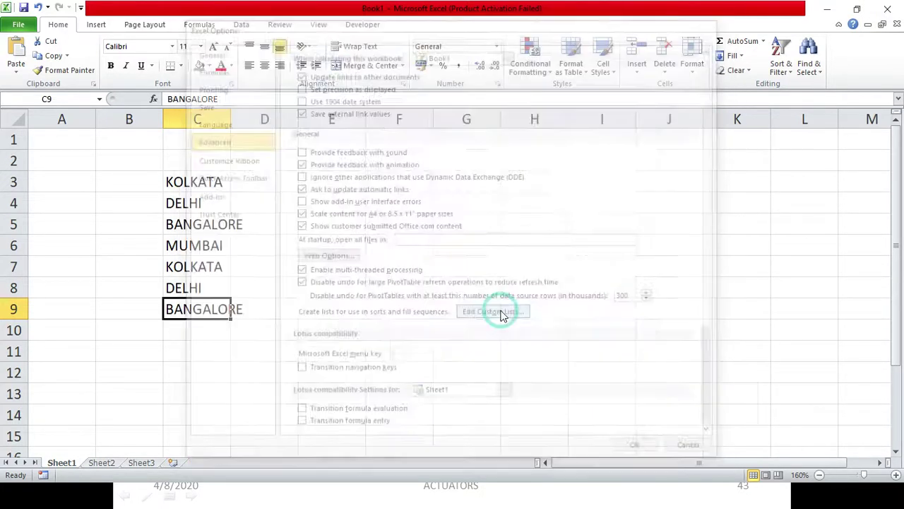
left_click(389, 228)
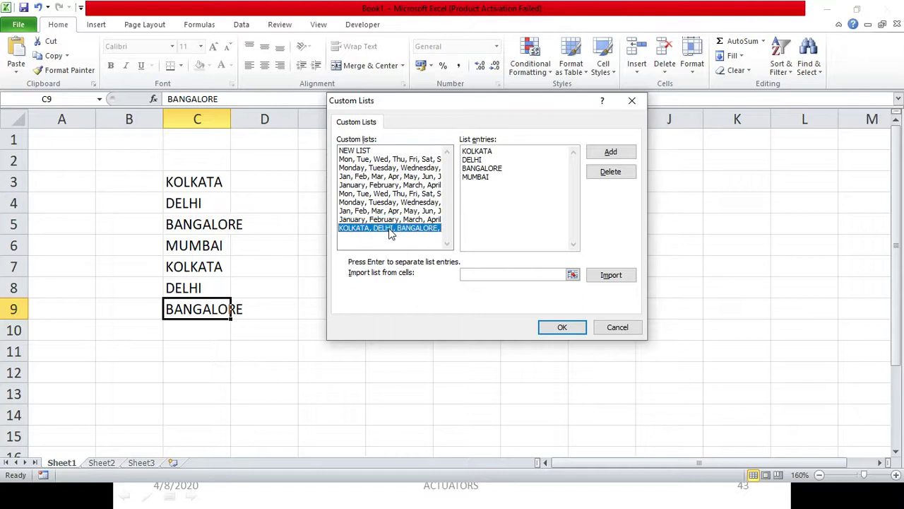
left_click(611, 173)
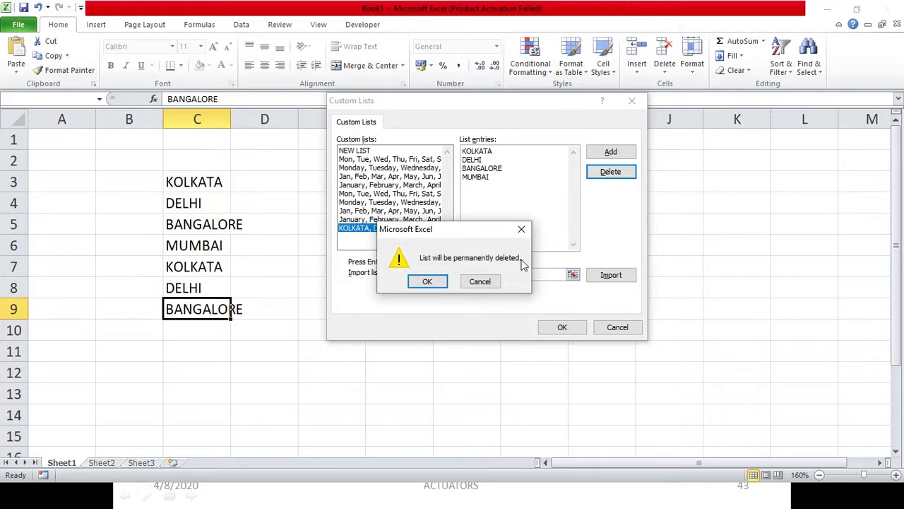
left_click(424, 283)
left_click(560, 326)
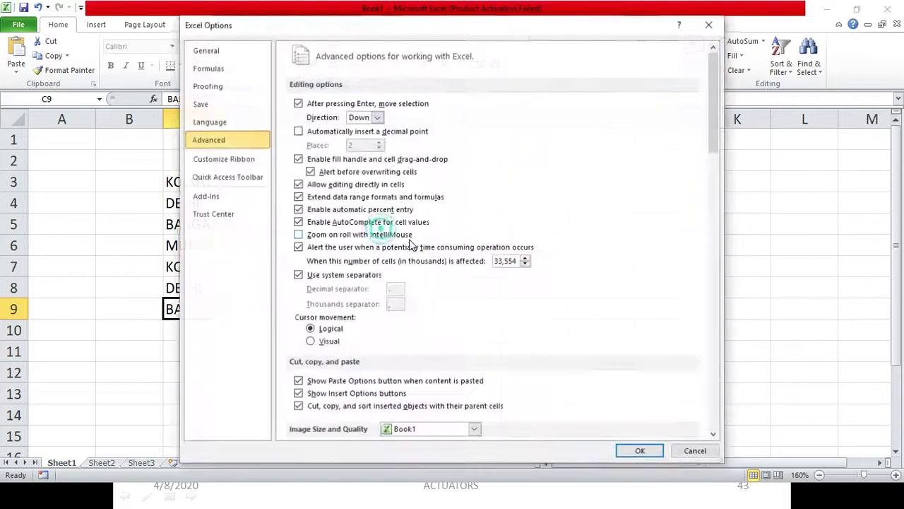
left_click(657, 450)
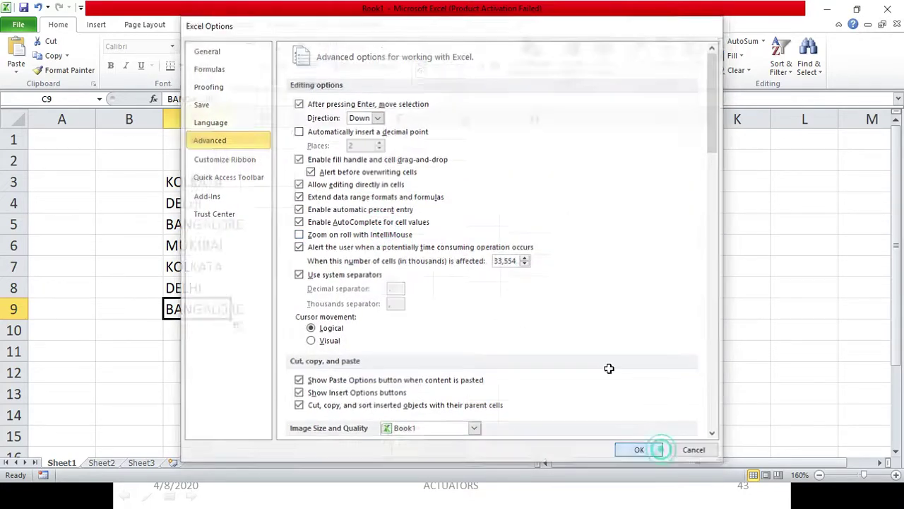
Step: Enter KOLKATA in cell G5 of Sheet1 and extend it with the fill handle down to G11
left_click(493, 217)
type("KOLKATA")
key("Return")
left_click(495, 227)
left_click_drag(499, 233, 509, 365)
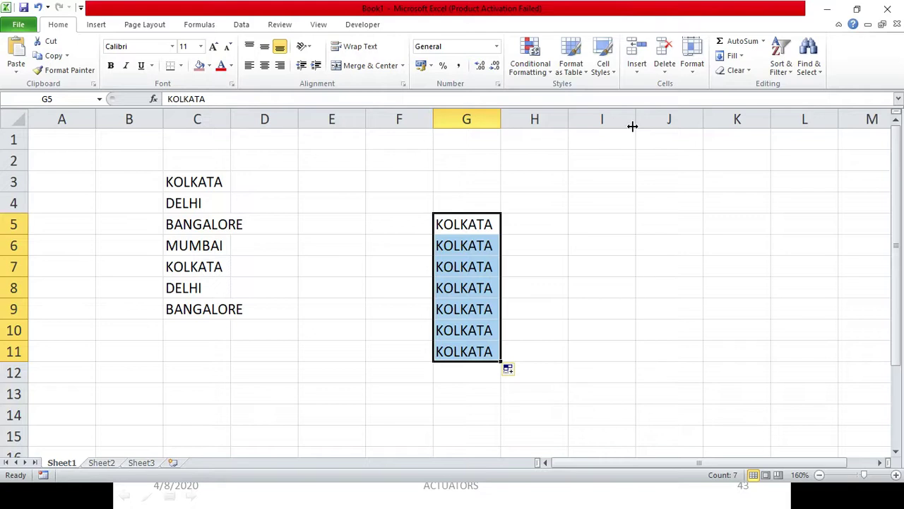
Step: Close the new workbook without saving and clear the range C3:J15 on the ADVANCED FILL sheet
left_click(887, 9)
left_click(468, 261)
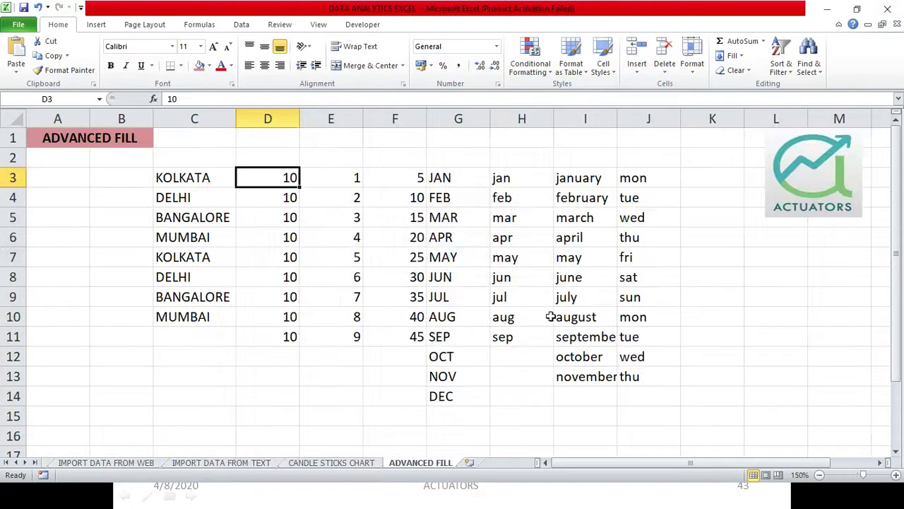
left_click(506, 369)
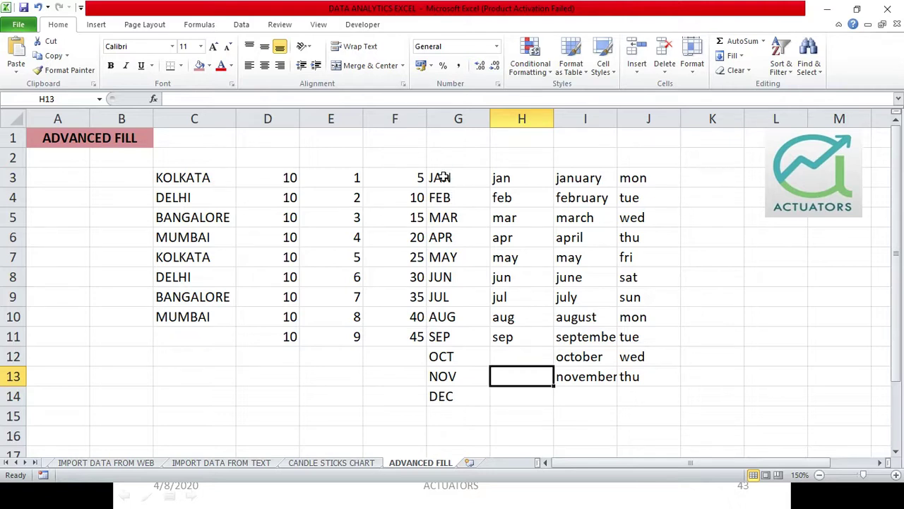
left_click_drag(183, 180, 637, 407)
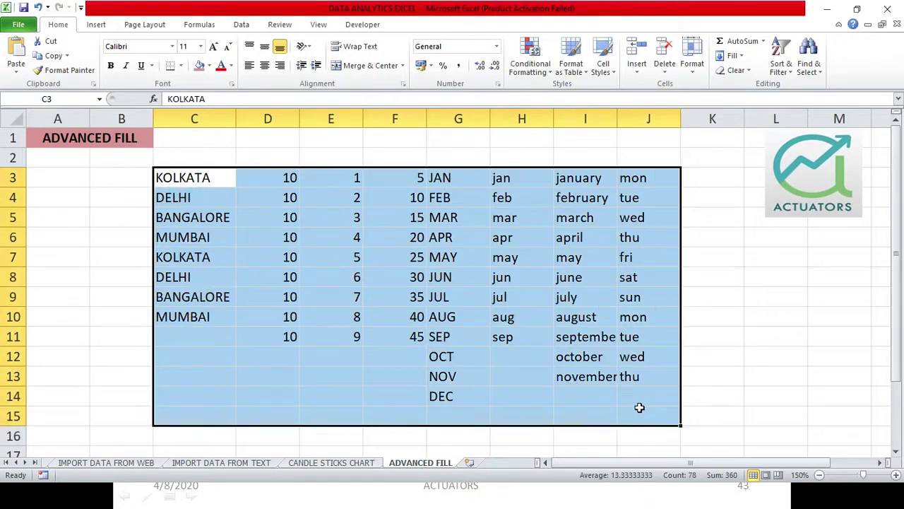
key("Delete")
Step: Enter JAN in cell E4 and fill the month series down to SEP in E12
left_click(329, 197)
type("JAN")
key("Return")
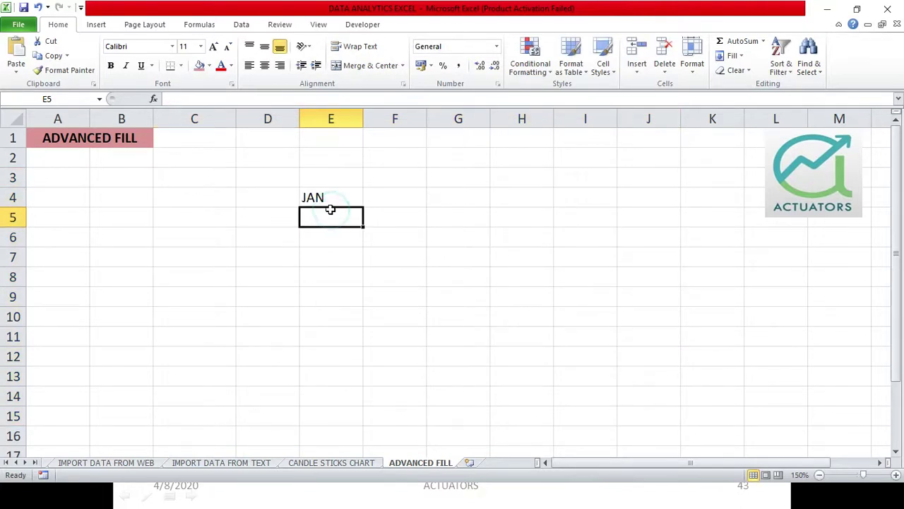
left_click(333, 200)
left_click_drag(363, 207, 357, 360)
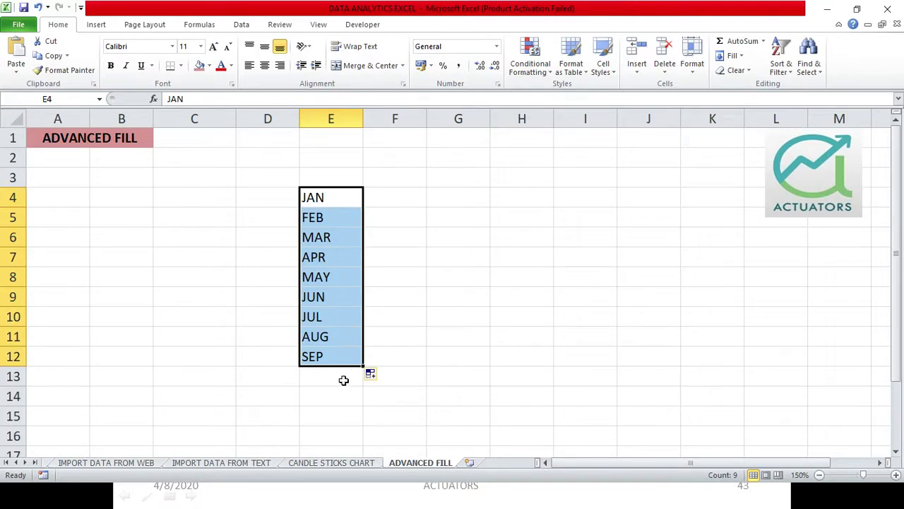
Step: Clear the months FEB to SEP from E5:E12, keeping only JAN in E4
left_click(343, 214)
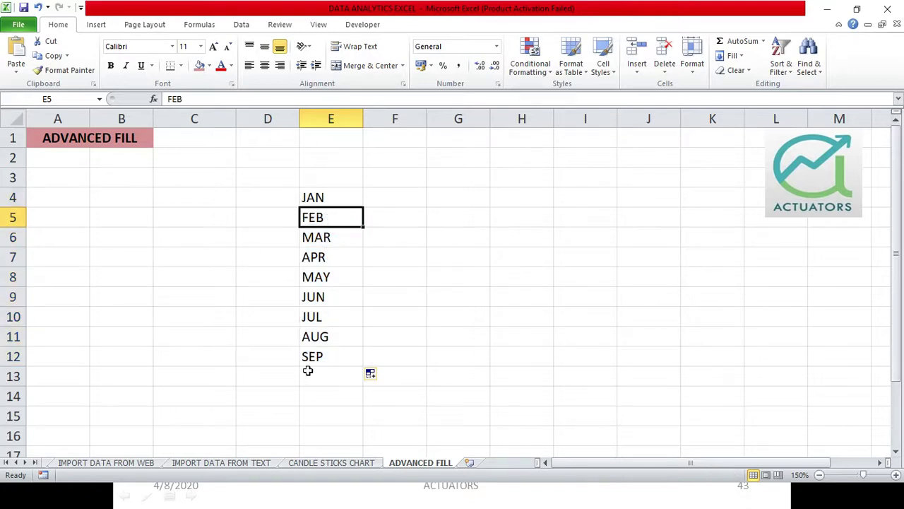
left_click_drag(346, 216, 335, 356)
key("Delete")
left_click(356, 219)
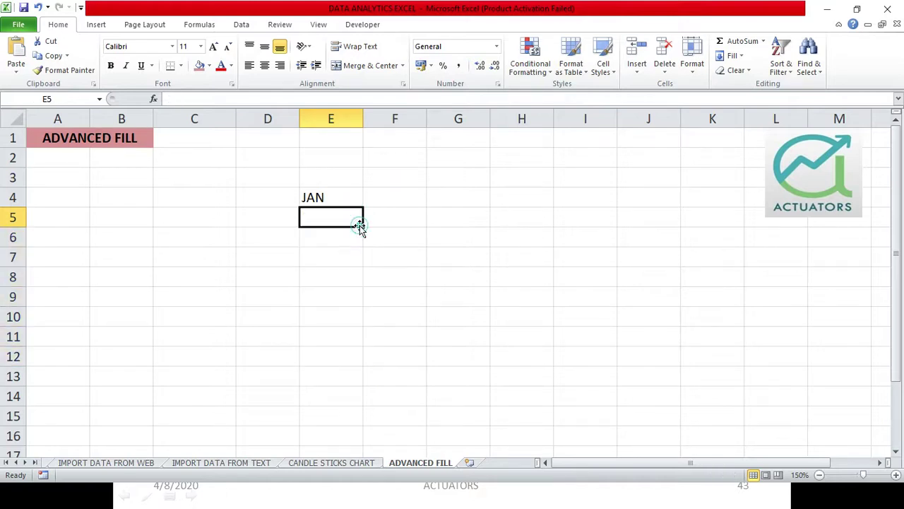
left_click(346, 202)
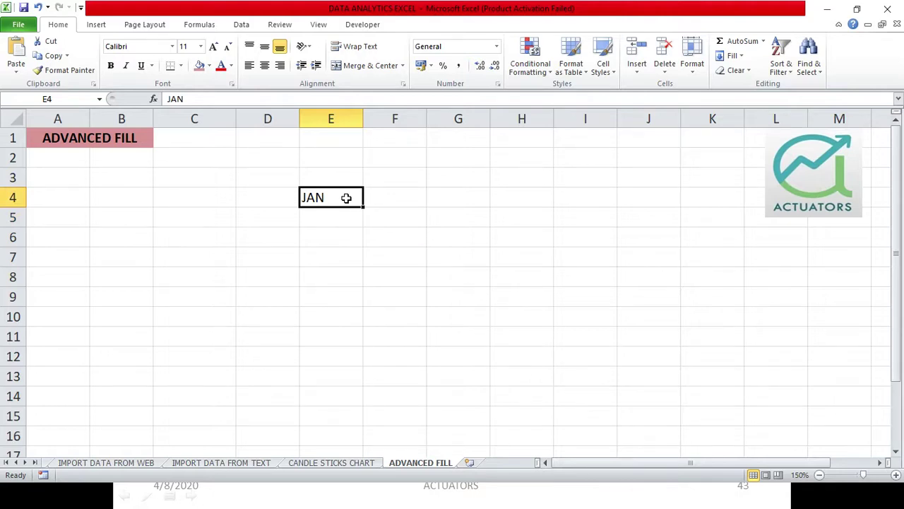
left_click_drag(347, 202, 319, 377)
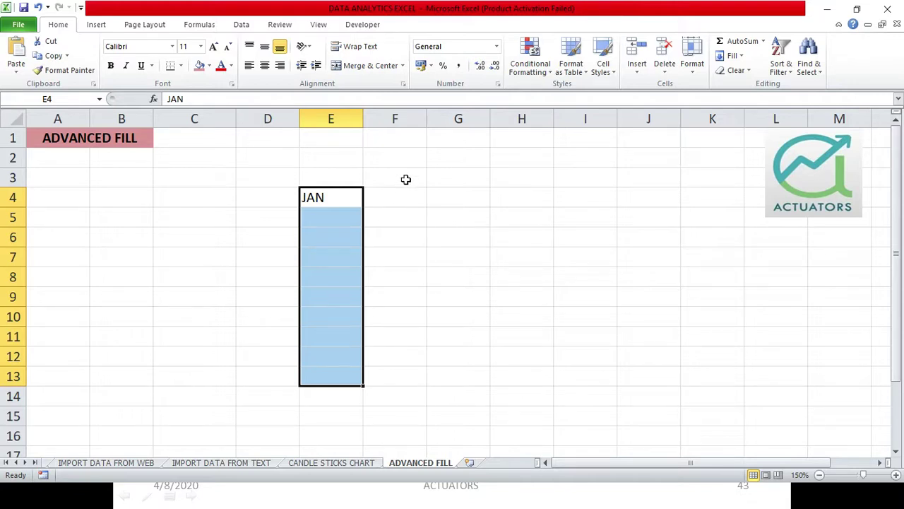
Step: Enter the note CTRL+D in cell F2
left_click(417, 158)
type("CTRL")
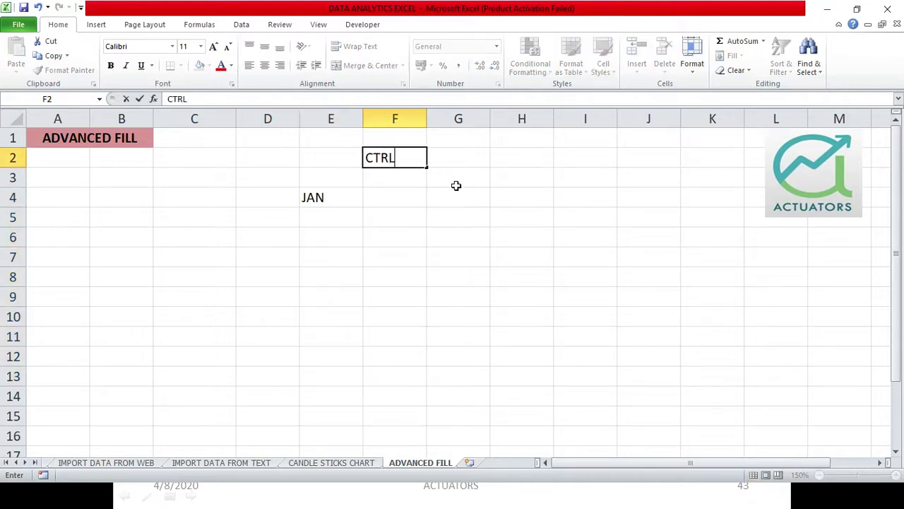
type("+d")
key("BackSpace")
type("D")
Step: Copy JAN from E4 down through E13 with the Fill Down command
left_click_drag(348, 193, 322, 381)
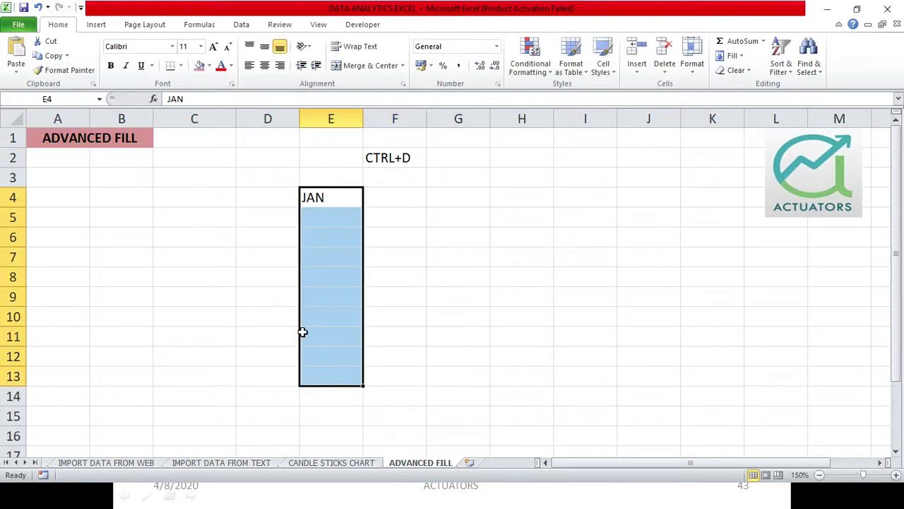
key("ctrl+d")
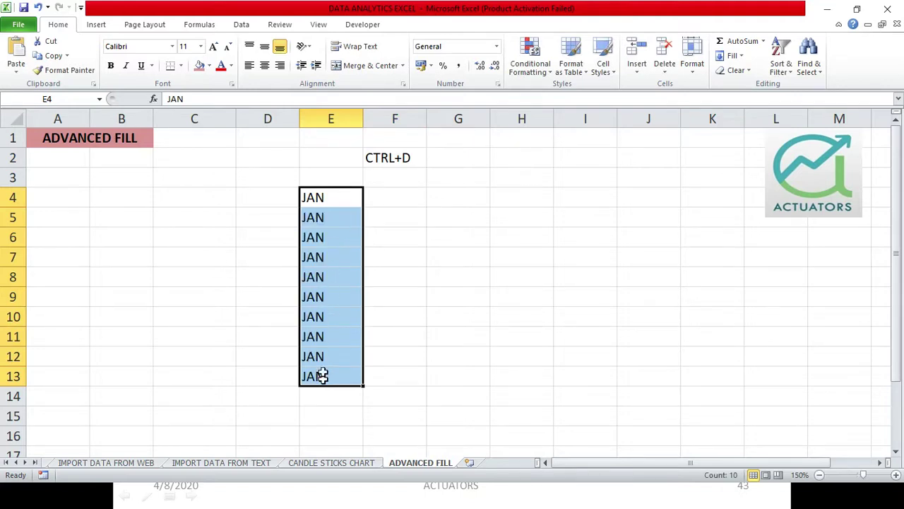
left_click(354, 195)
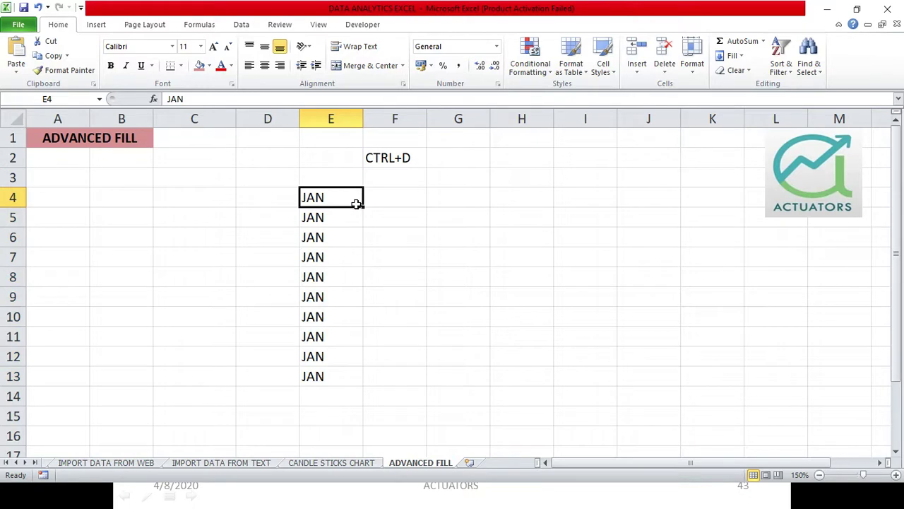
left_click(353, 216)
Step: Copy the JAN entries in E4:E13 across to column H with the Fill Right command
left_click_drag(347, 195, 539, 371)
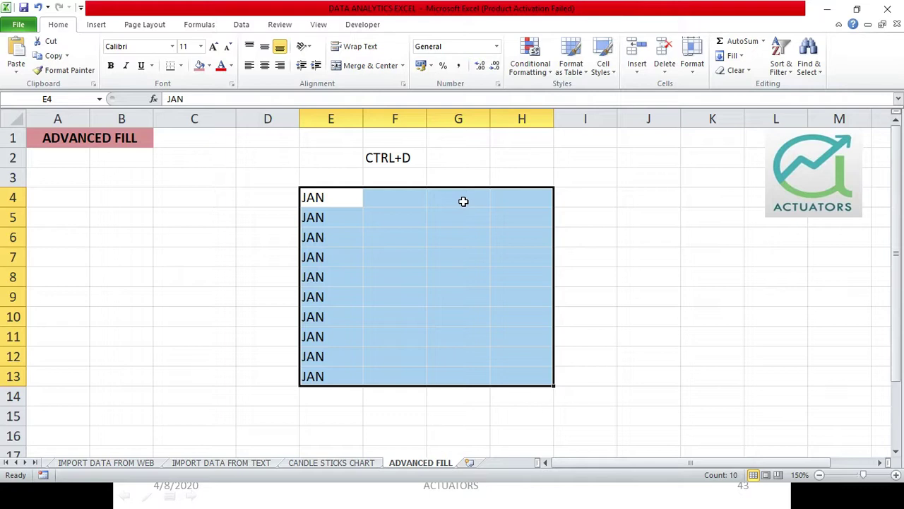
key("ctrl+r")
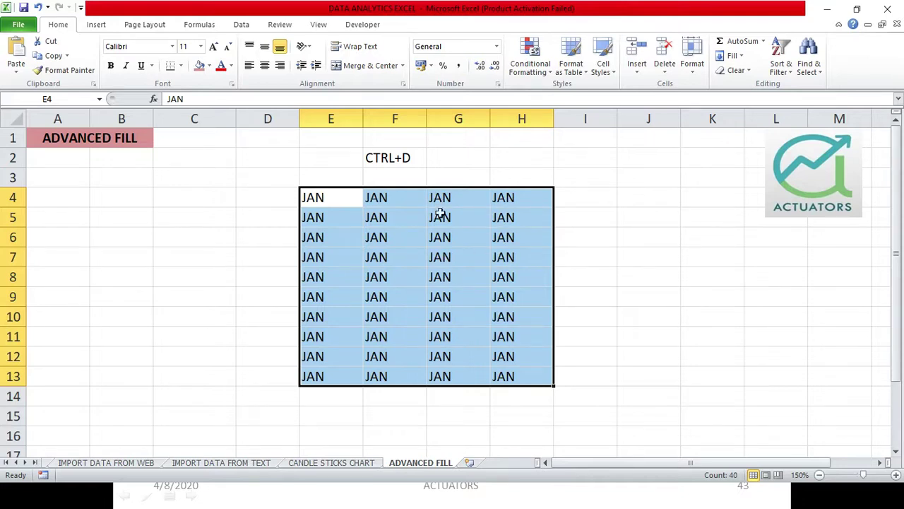
left_click(459, 241)
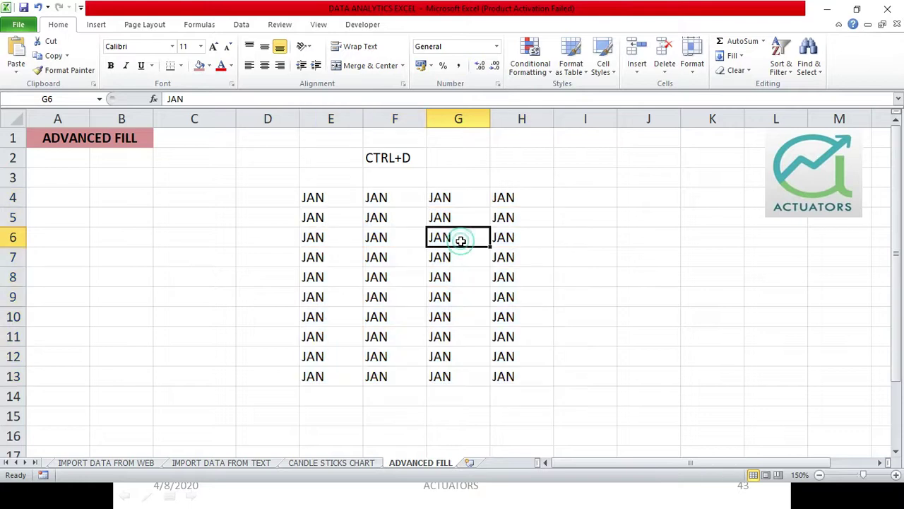
left_click(351, 205)
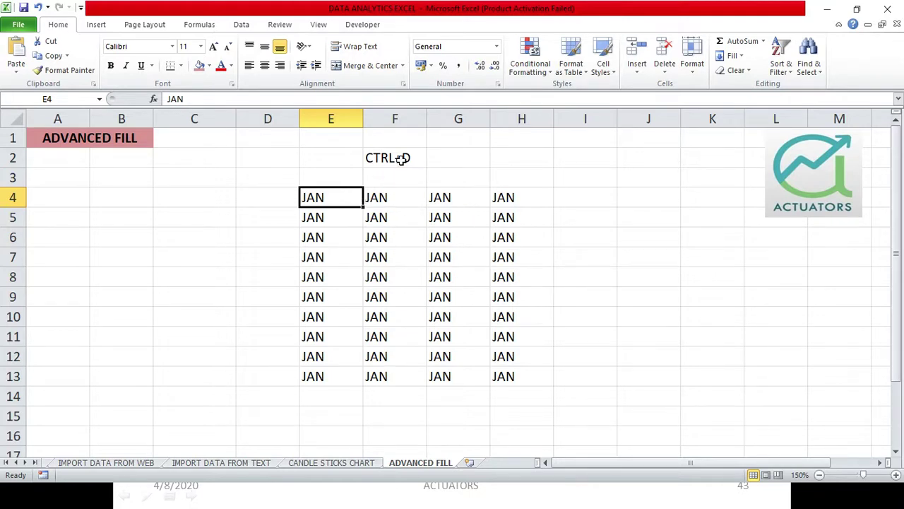
left_click_drag(332, 202, 269, 375)
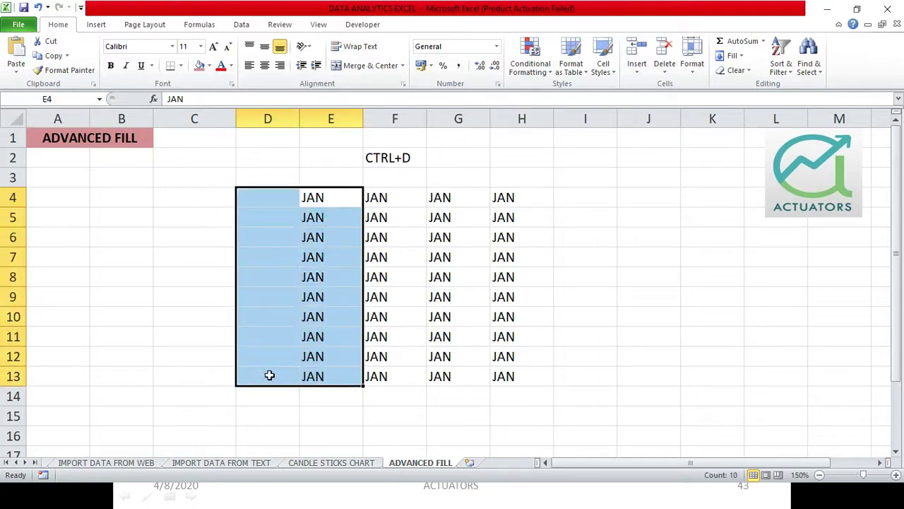
key("ctrl+t")
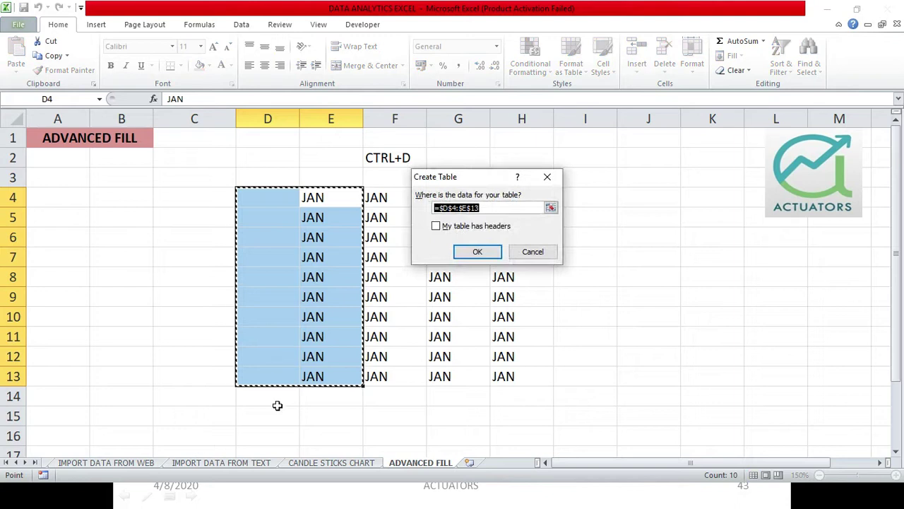
left_click(534, 256)
left_click(430, 211)
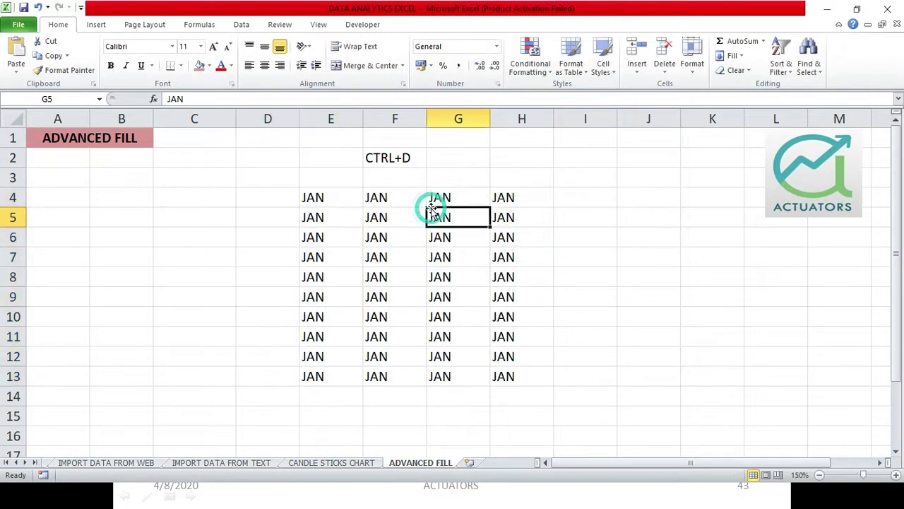
Step: Clear the JAN entries in E4:H13 and enter JAN again in cell E4
left_click_drag(329, 197, 503, 366)
key("Delete")
left_click(347, 202)
type("JAN")
key("Return")
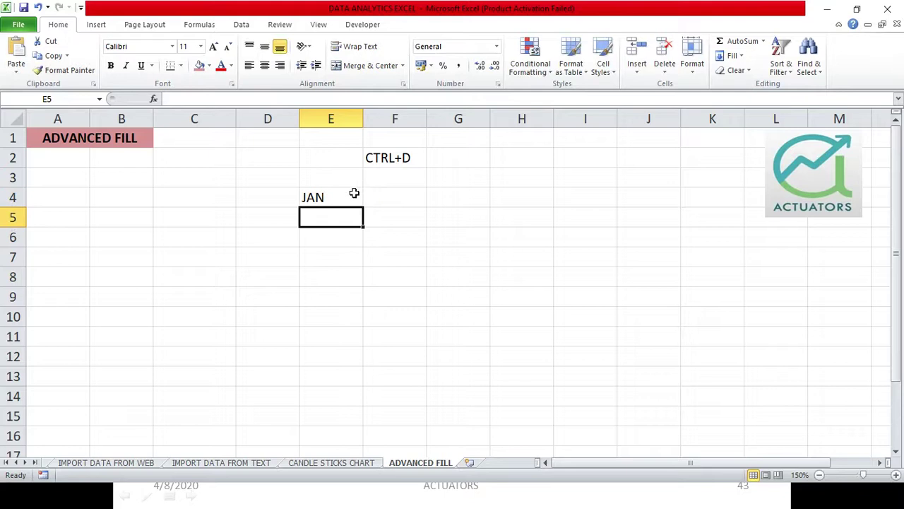
Step: Select D4:E11, fill JAN down column E to row 11, and fill it left into D4:D11
left_click(354, 193)
left_click(341, 243)
left_click_drag(338, 199, 241, 345)
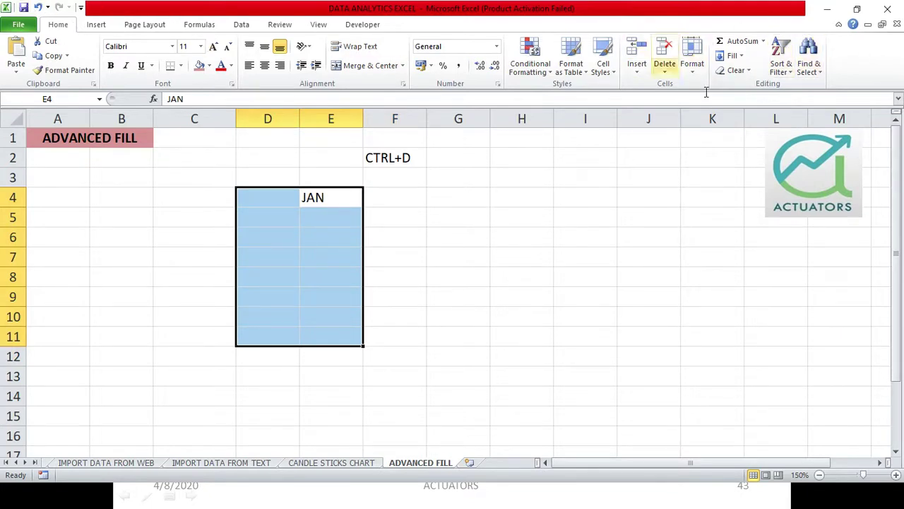
left_click(734, 57)
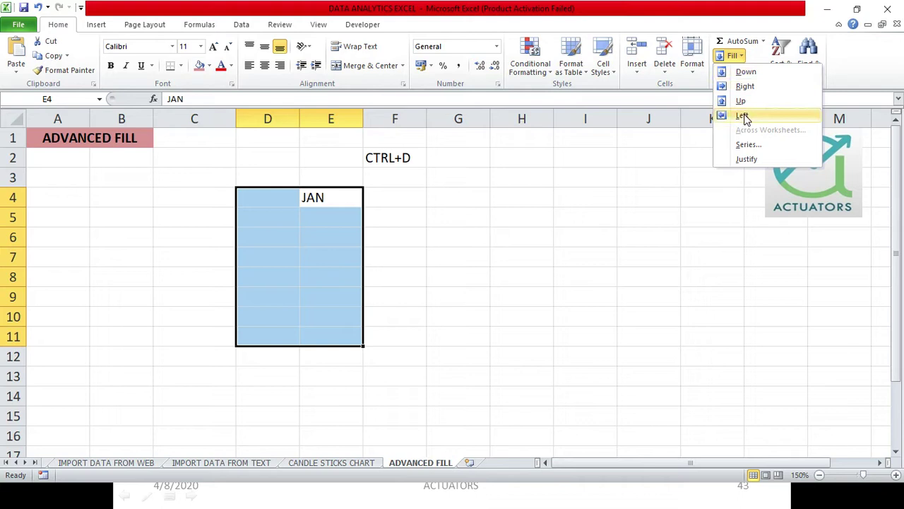
left_click(745, 72)
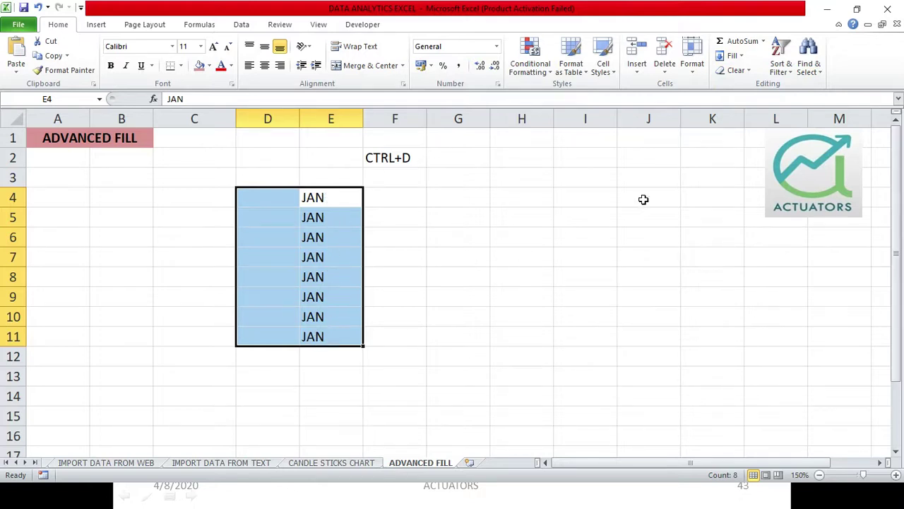
left_click(739, 60)
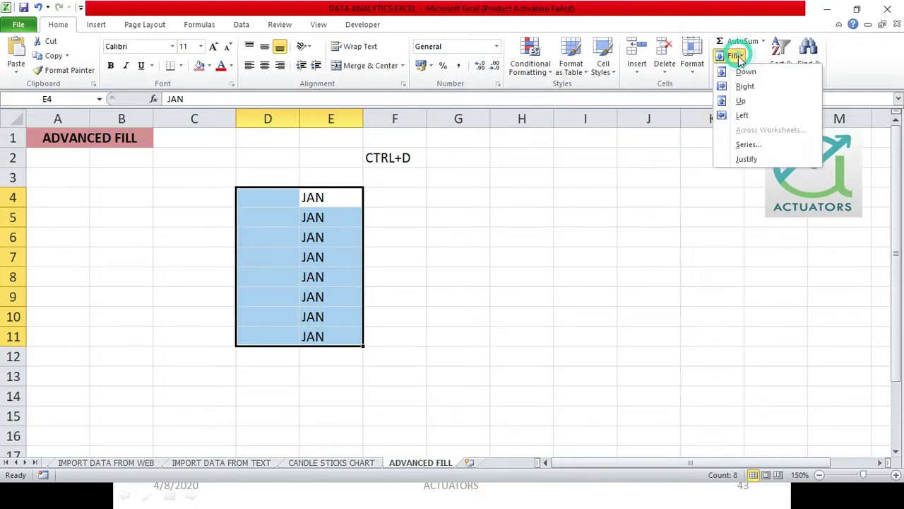
left_click(741, 114)
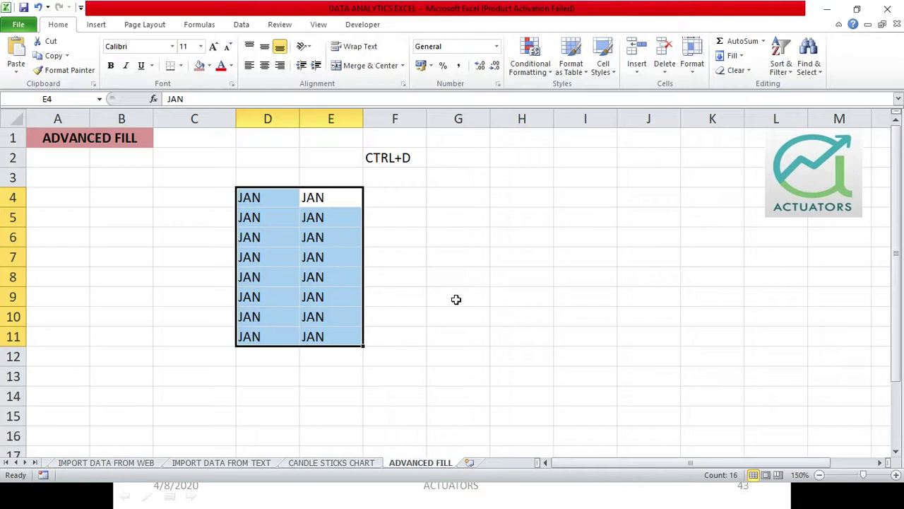
Step: Switch to the ADVANCED FILL presentation slide to review the notes on the fill commands
left_click_drag(317, 197, 328, 337)
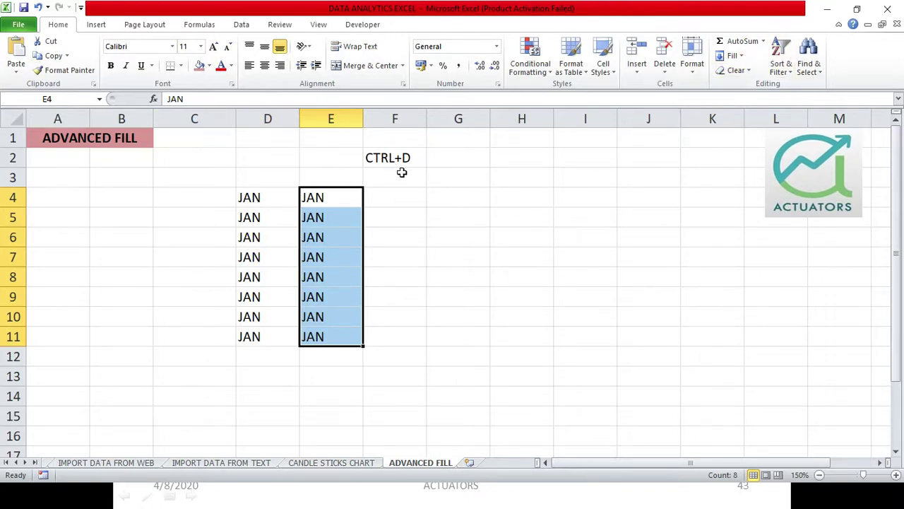
left_click(421, 255)
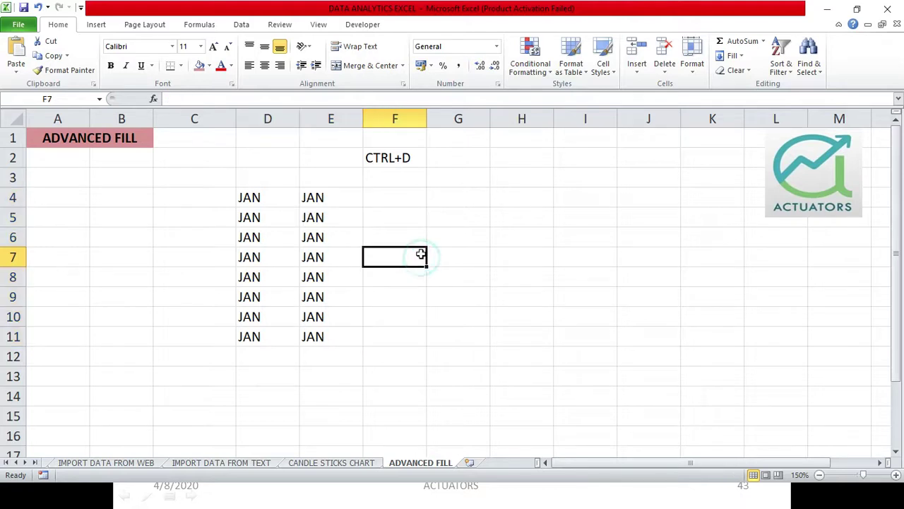
key("alt+Tab")
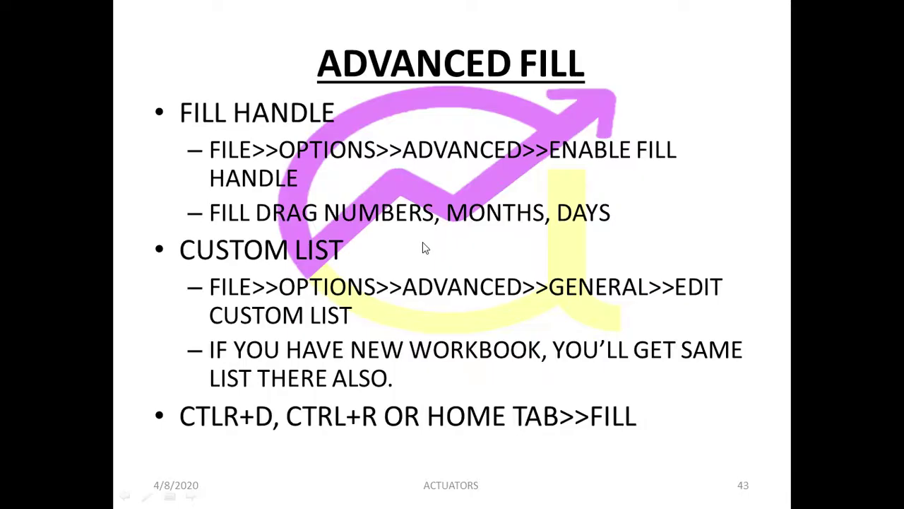